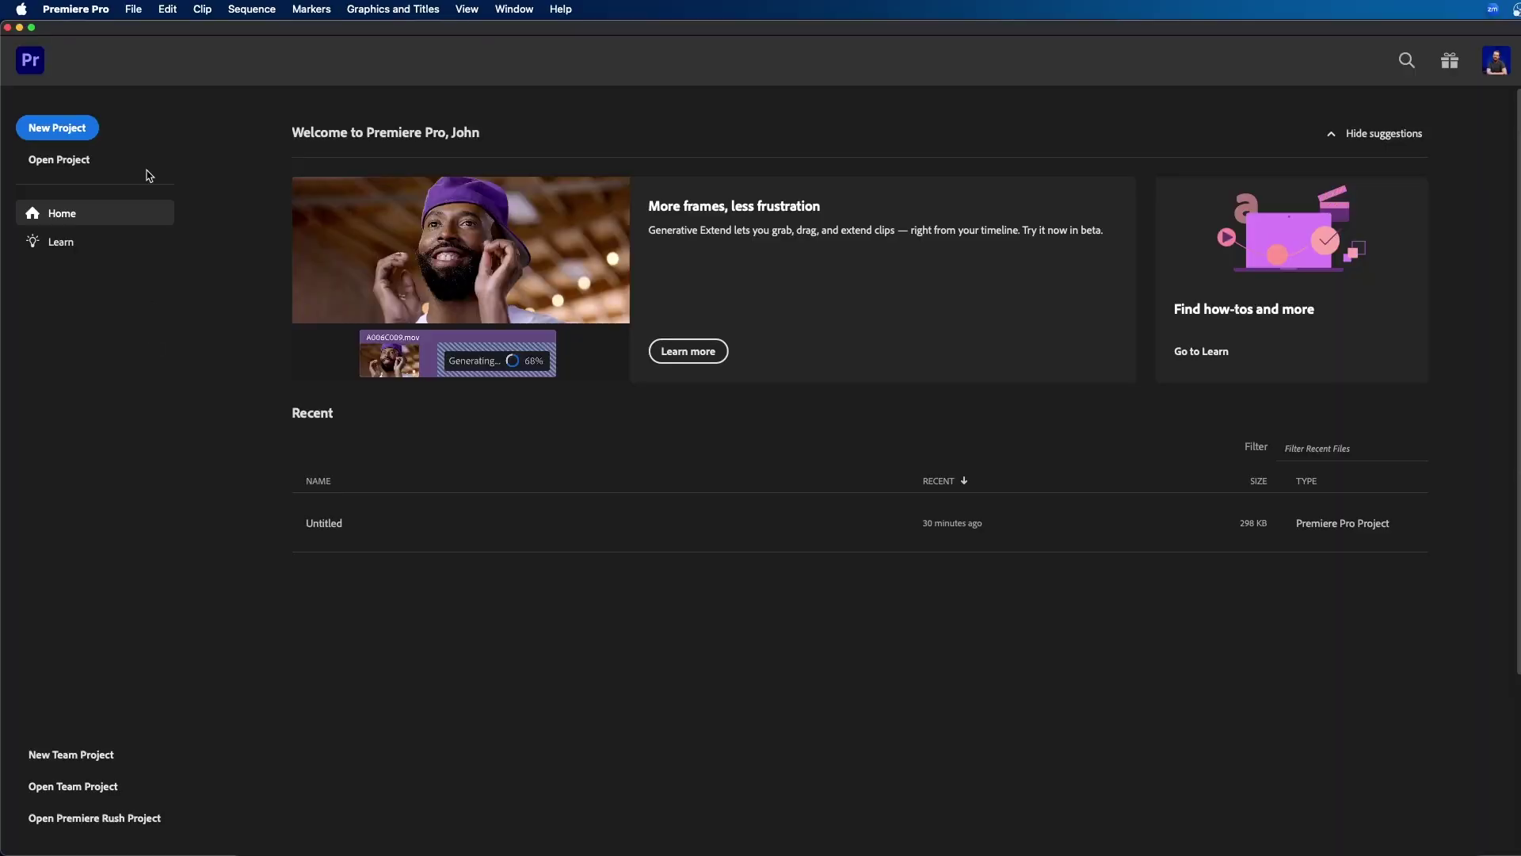
Create a new project 'Untitled' in Downloads with template None and Skip import mode on.
click(57, 128)
drag(730, 348, 886, 272)
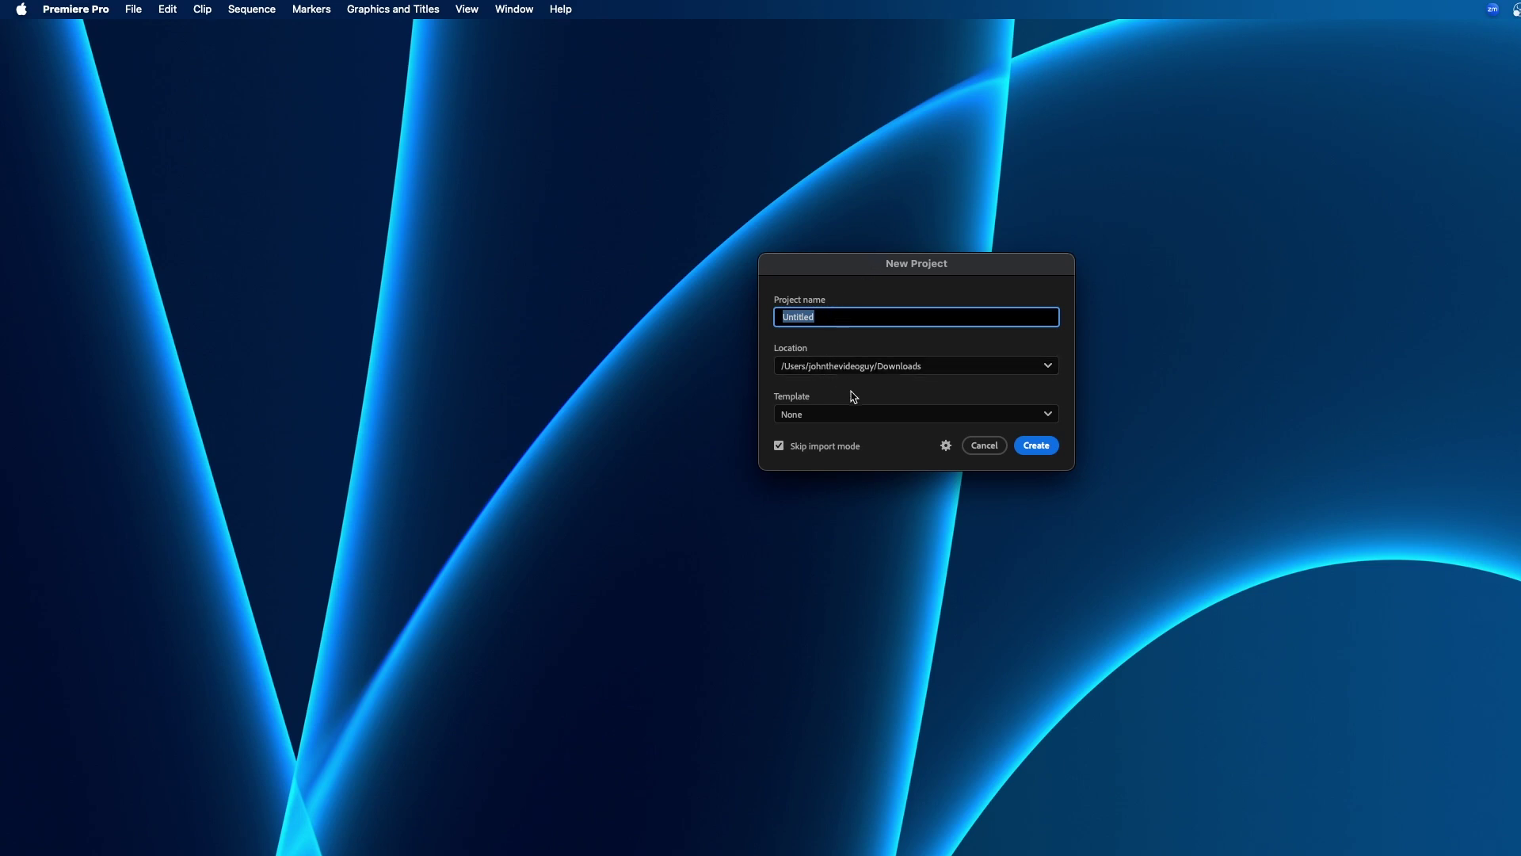
click(834, 414)
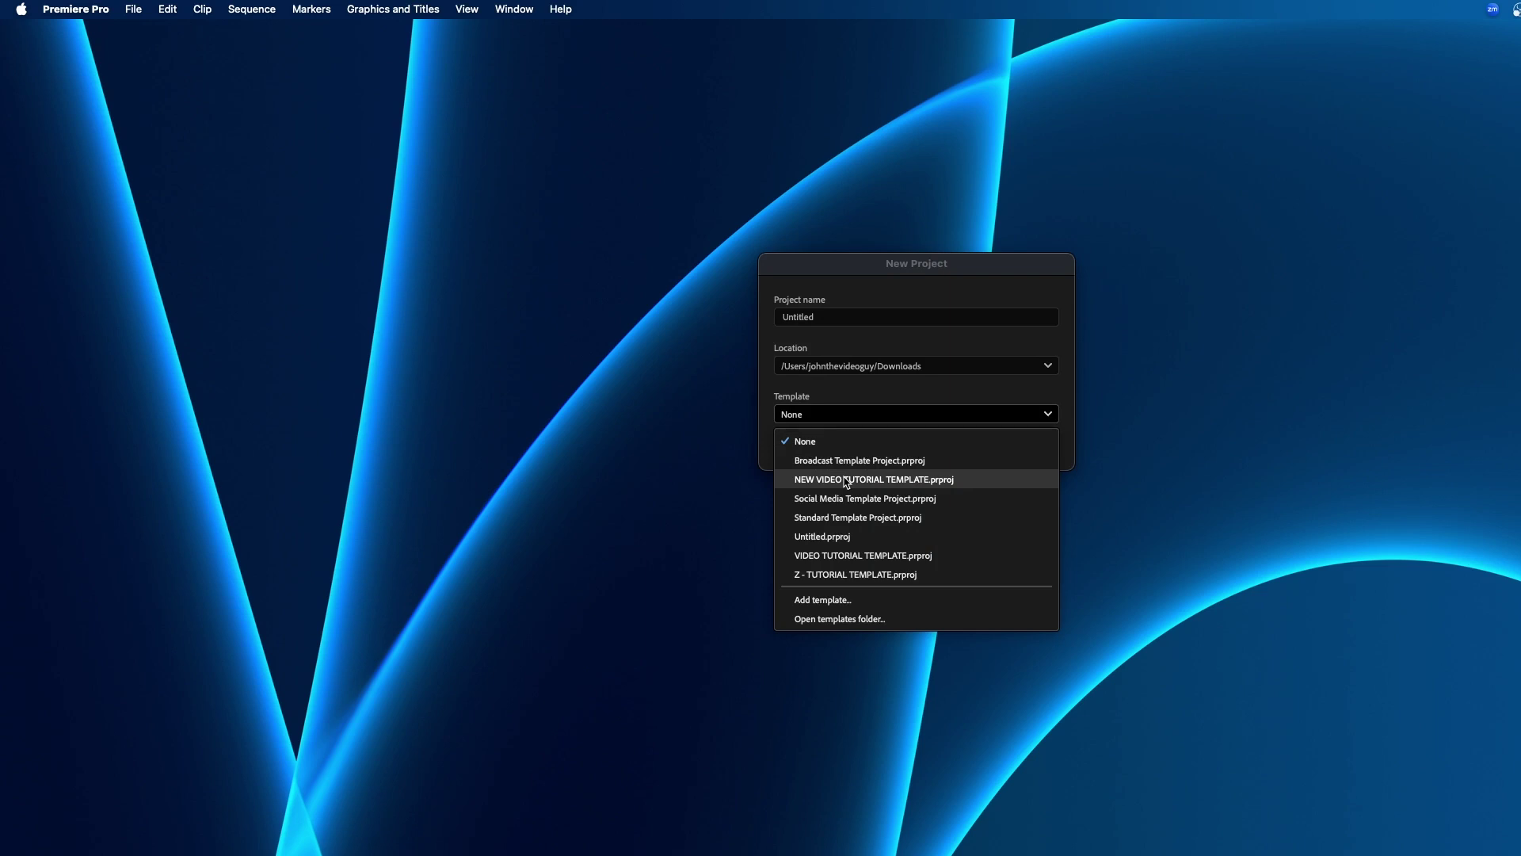
click(889, 400)
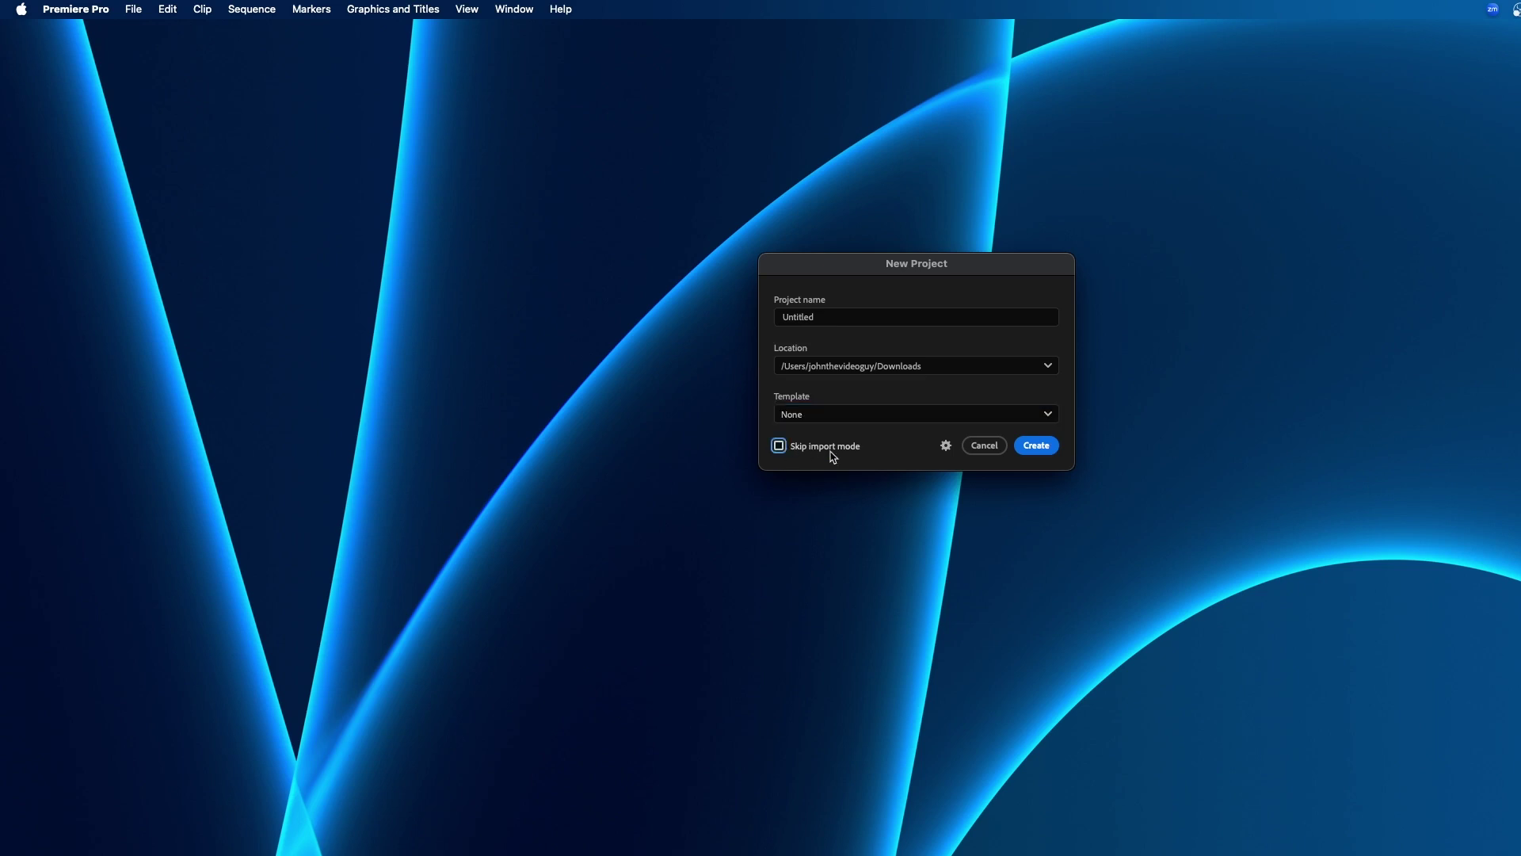
click(945, 446)
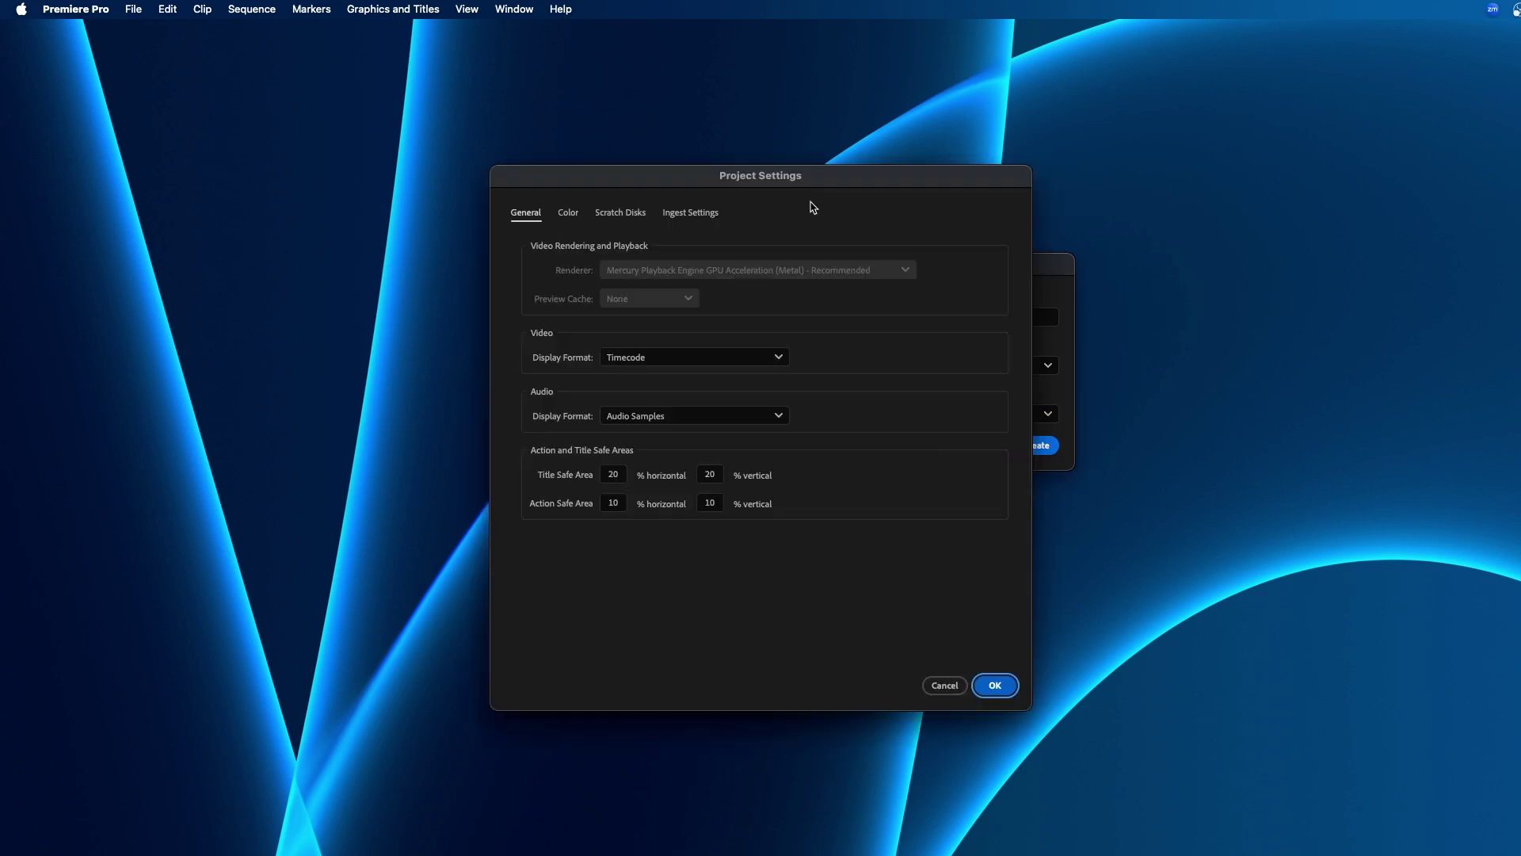
drag(789, 177, 494, 116)
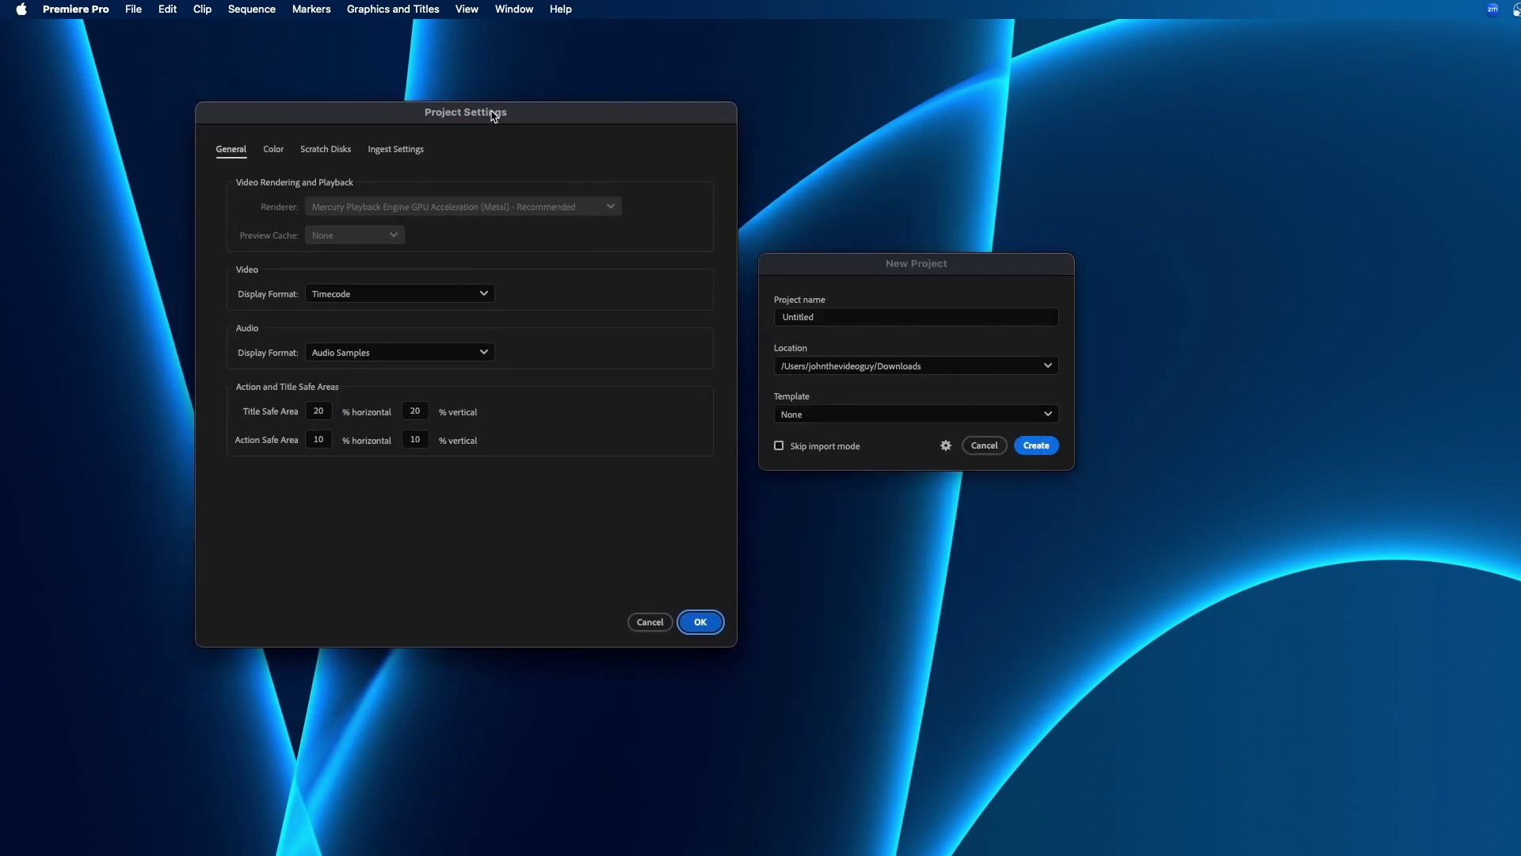
click(649, 622)
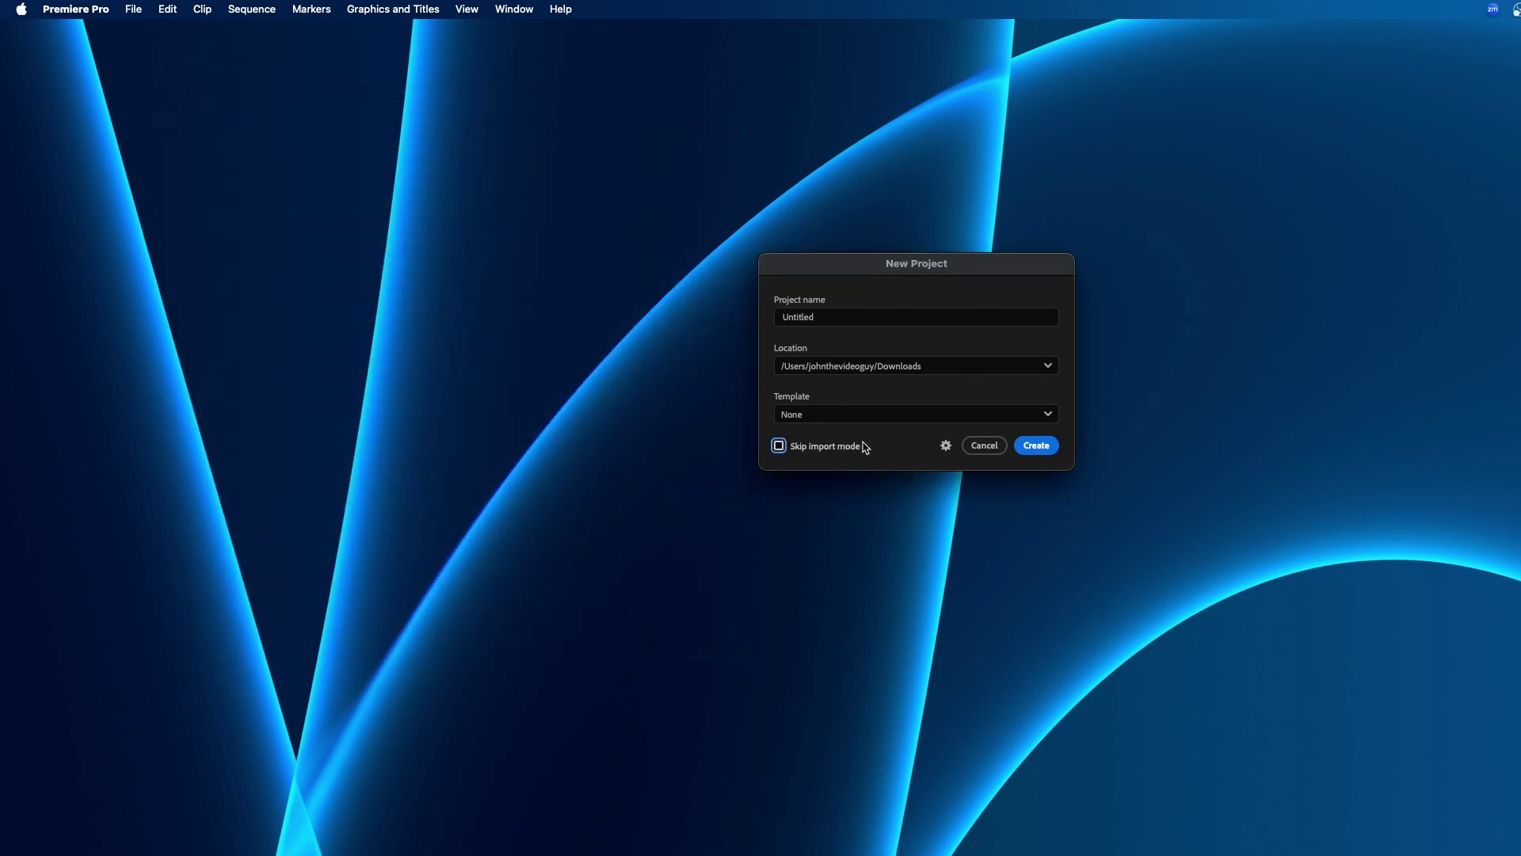
click(1036, 445)
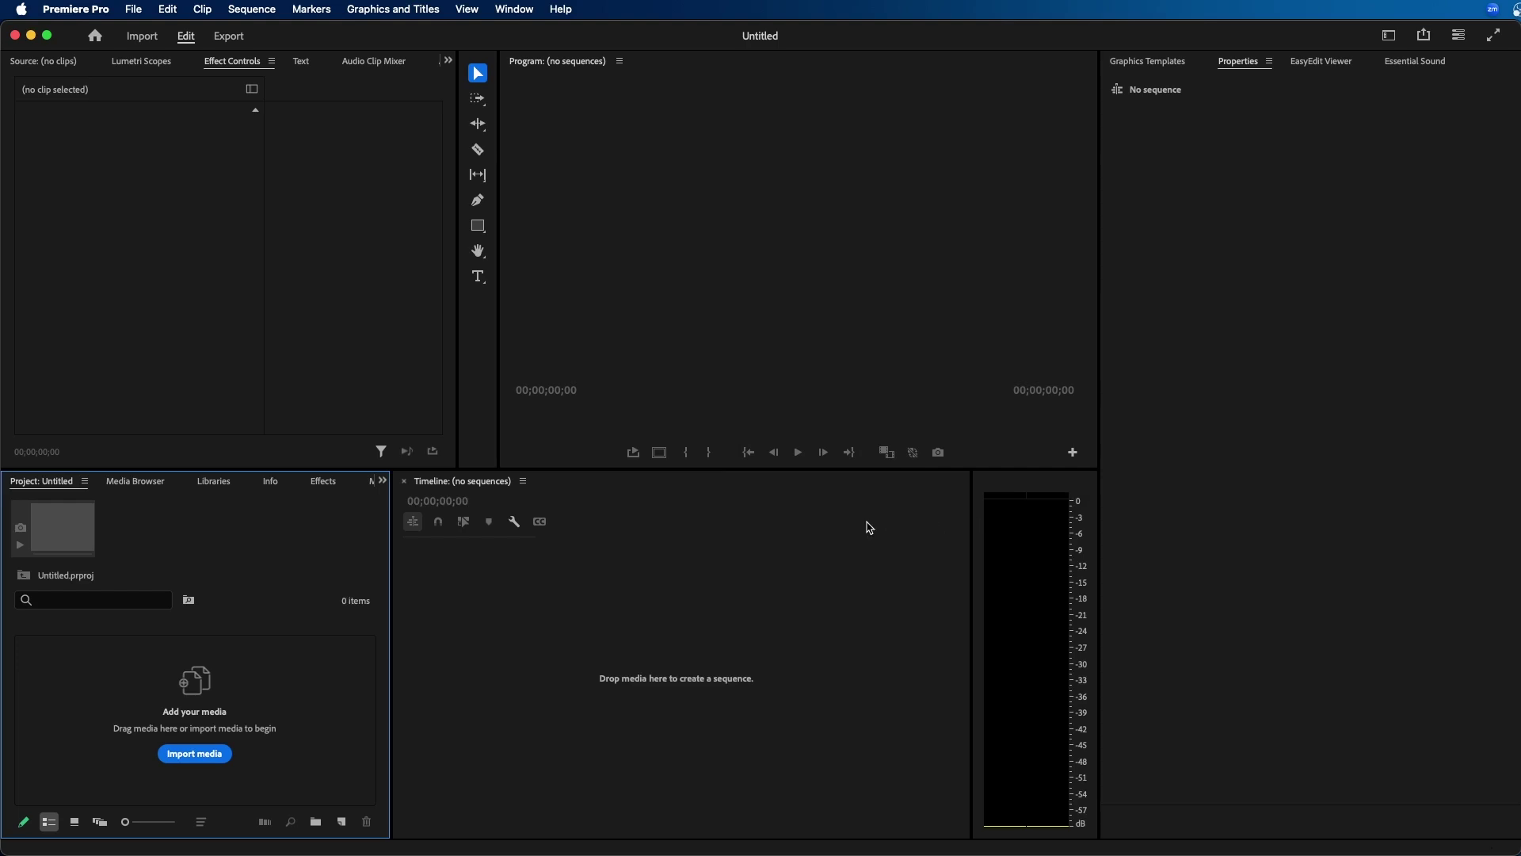
Make the Ripple Edit Tool the active tool in the Tools panel.
click(1047, 597)
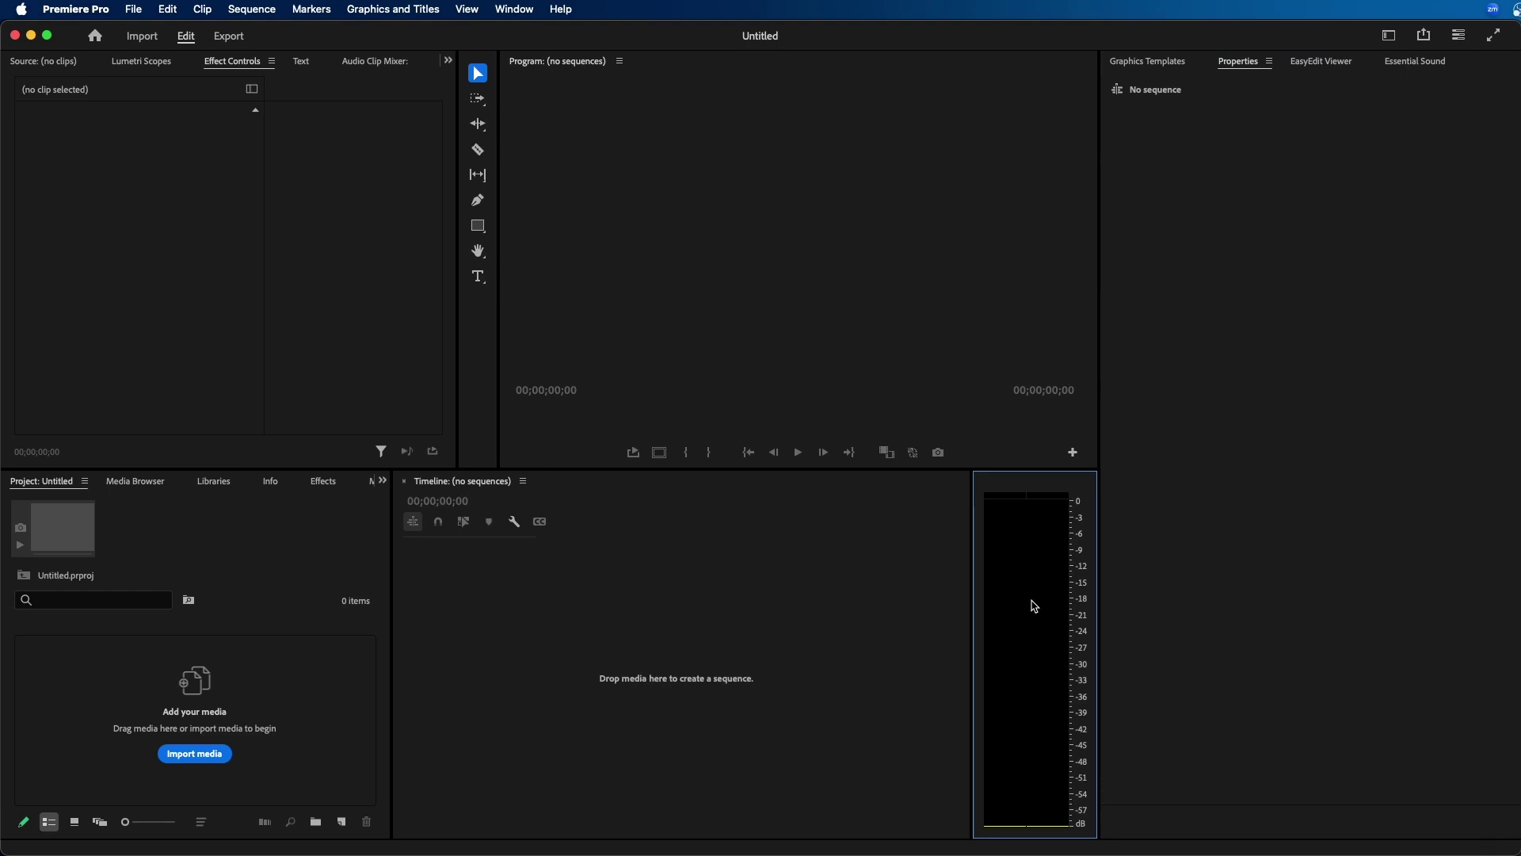
click(477, 352)
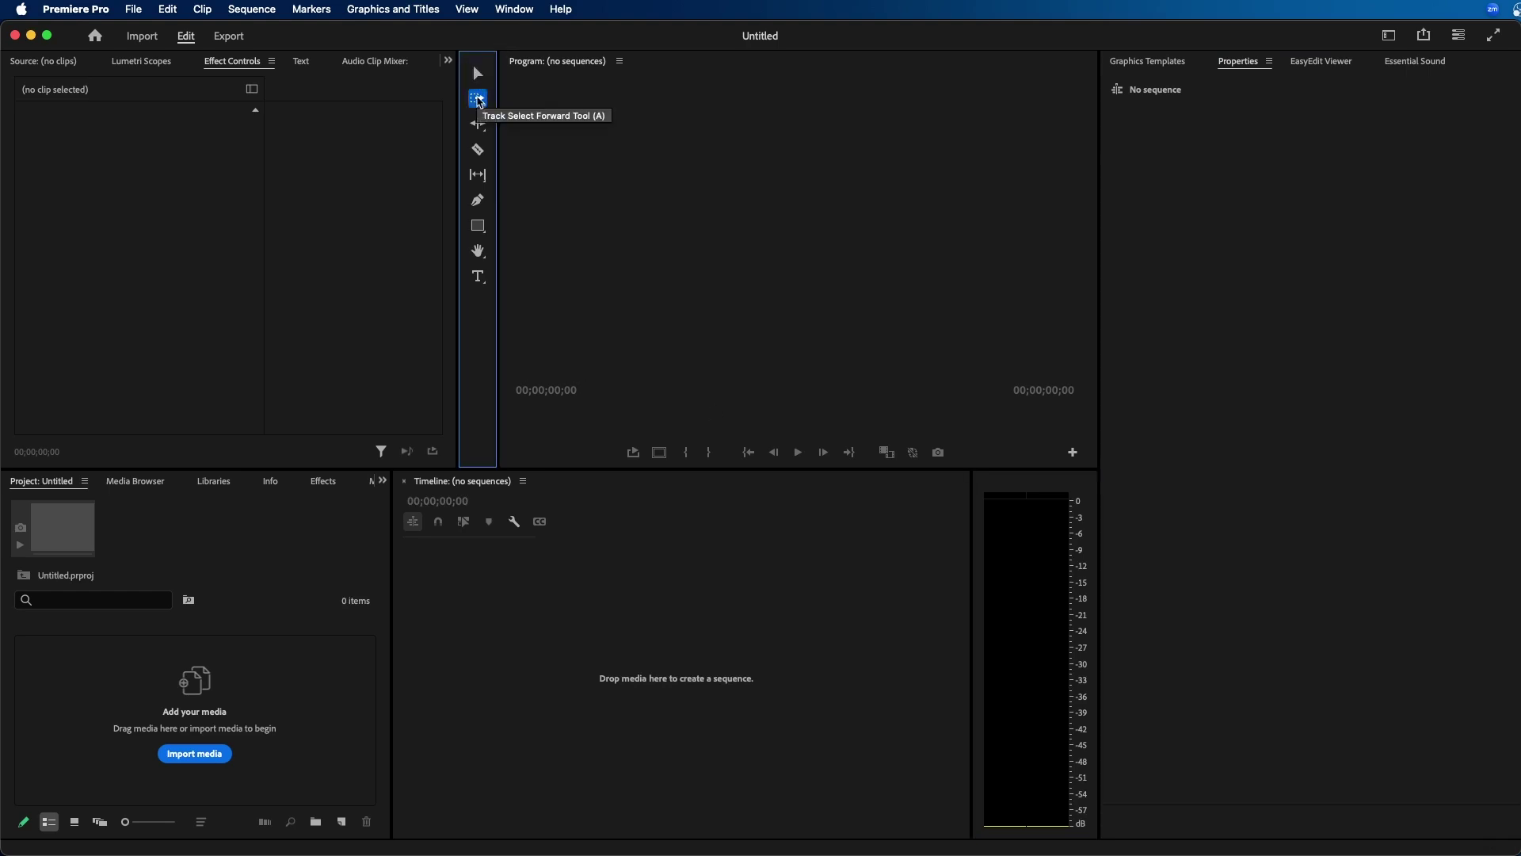
click(477, 124)
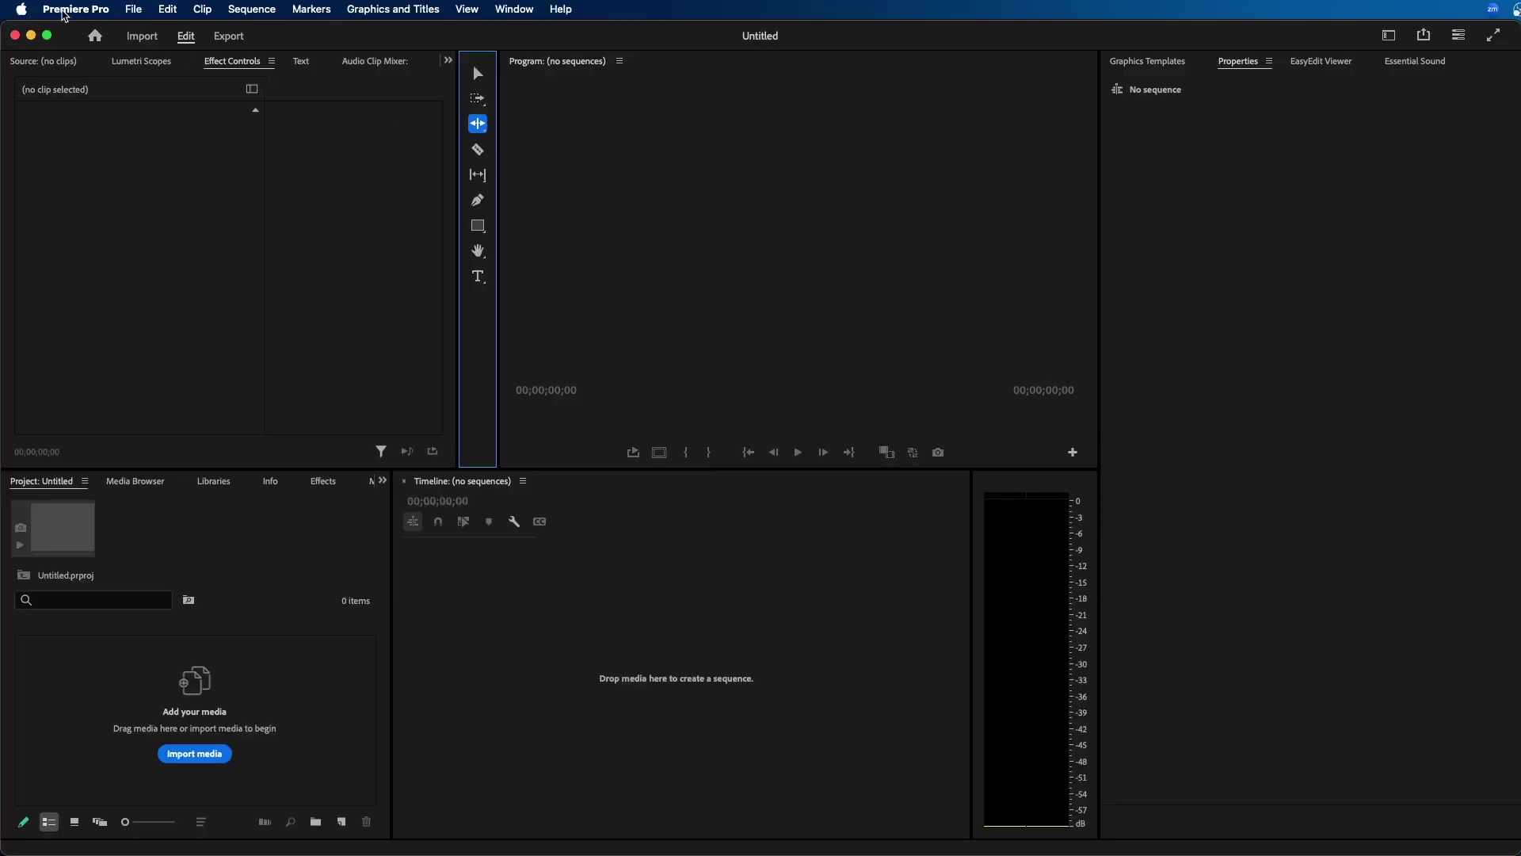
click(73, 9)
mouse_move(79, 60)
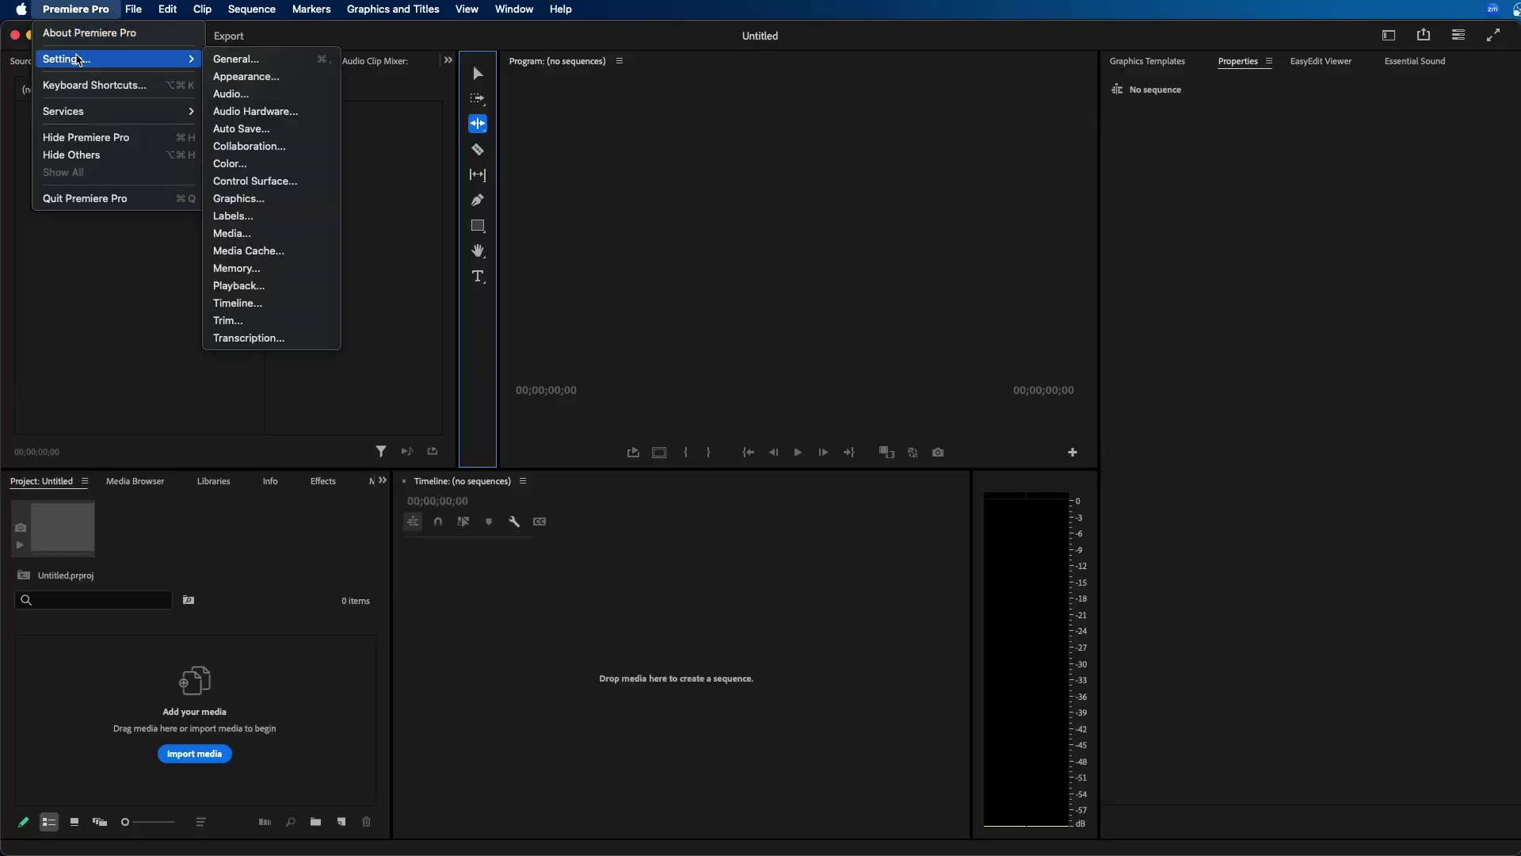
click(272, 79)
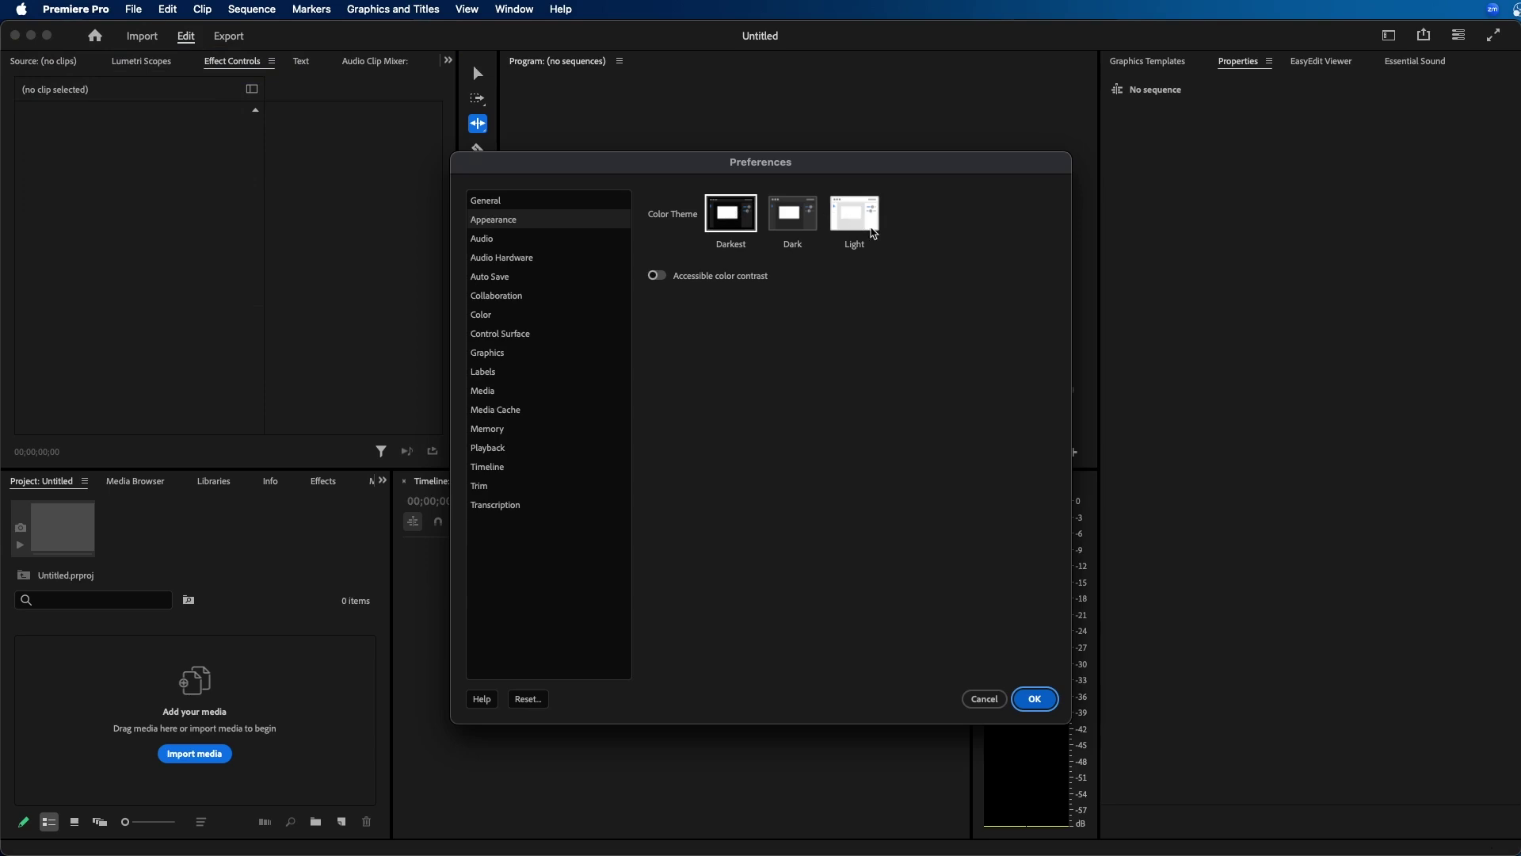
click(875, 218)
click(796, 222)
click(732, 222)
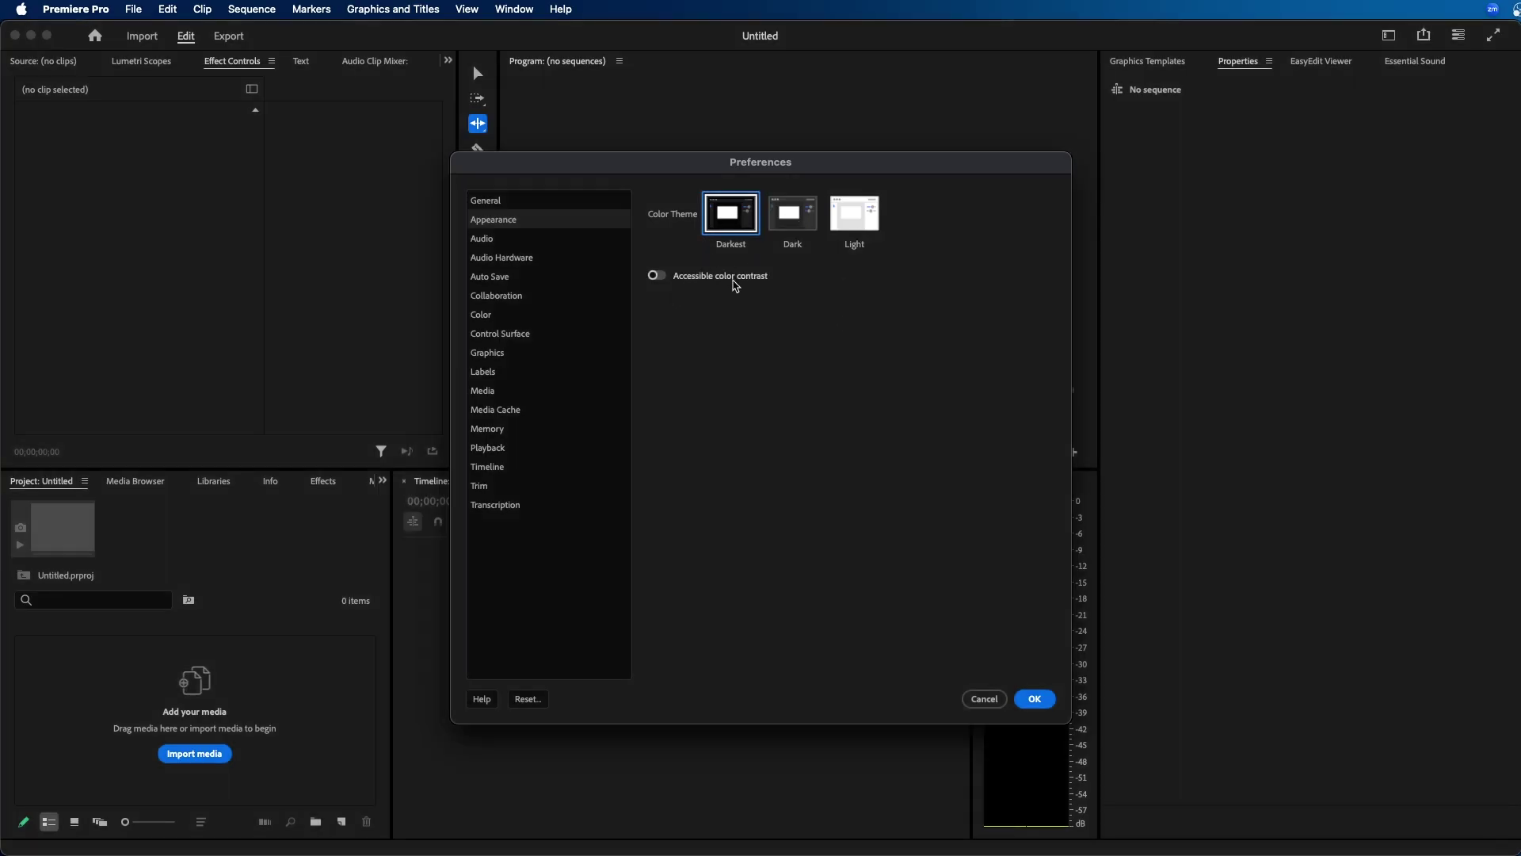
click(658, 276)
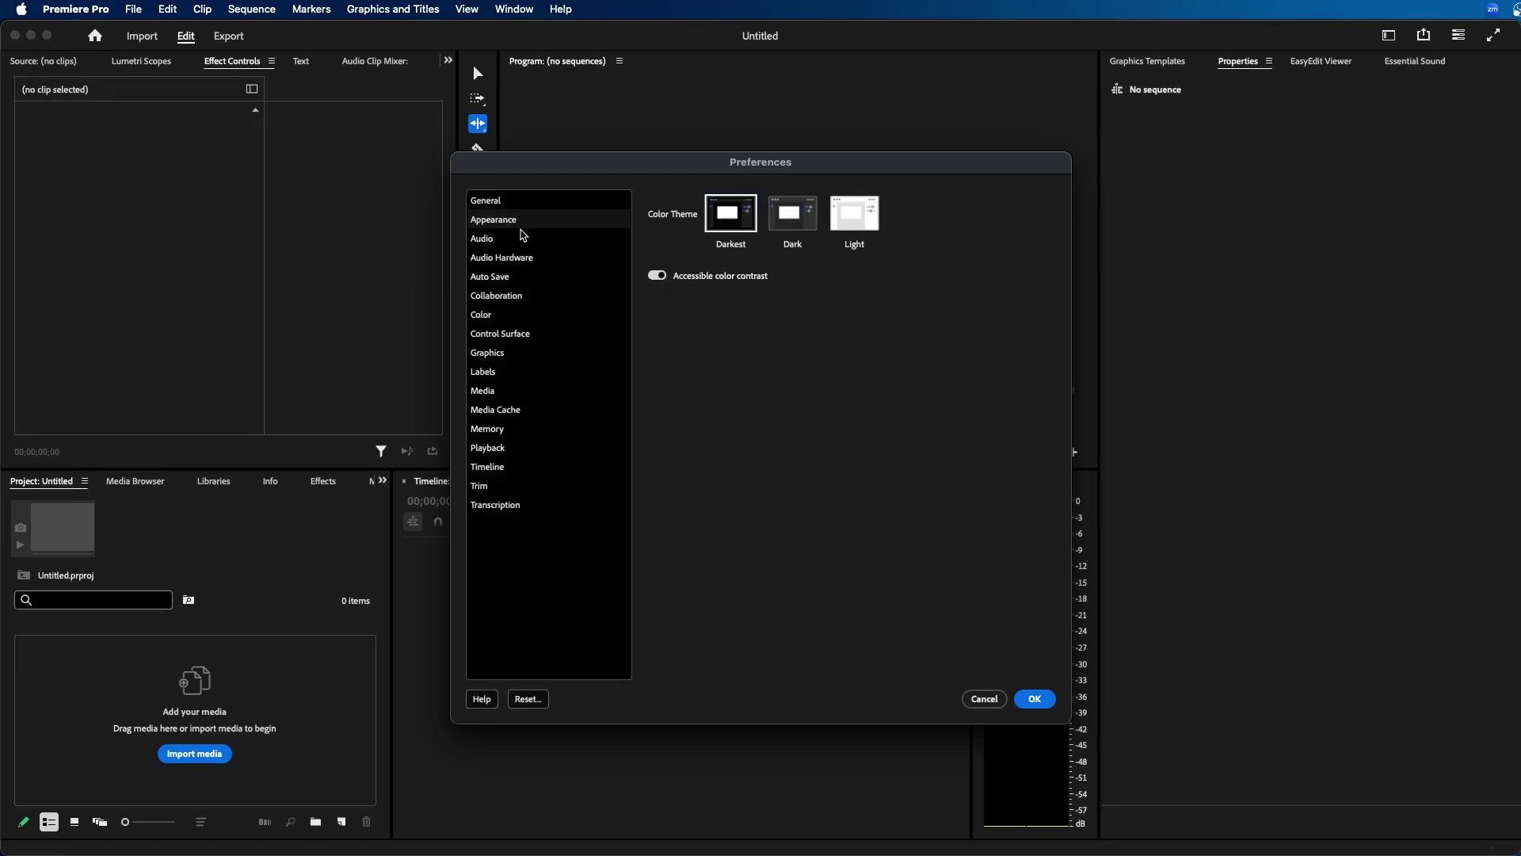
click(658, 275)
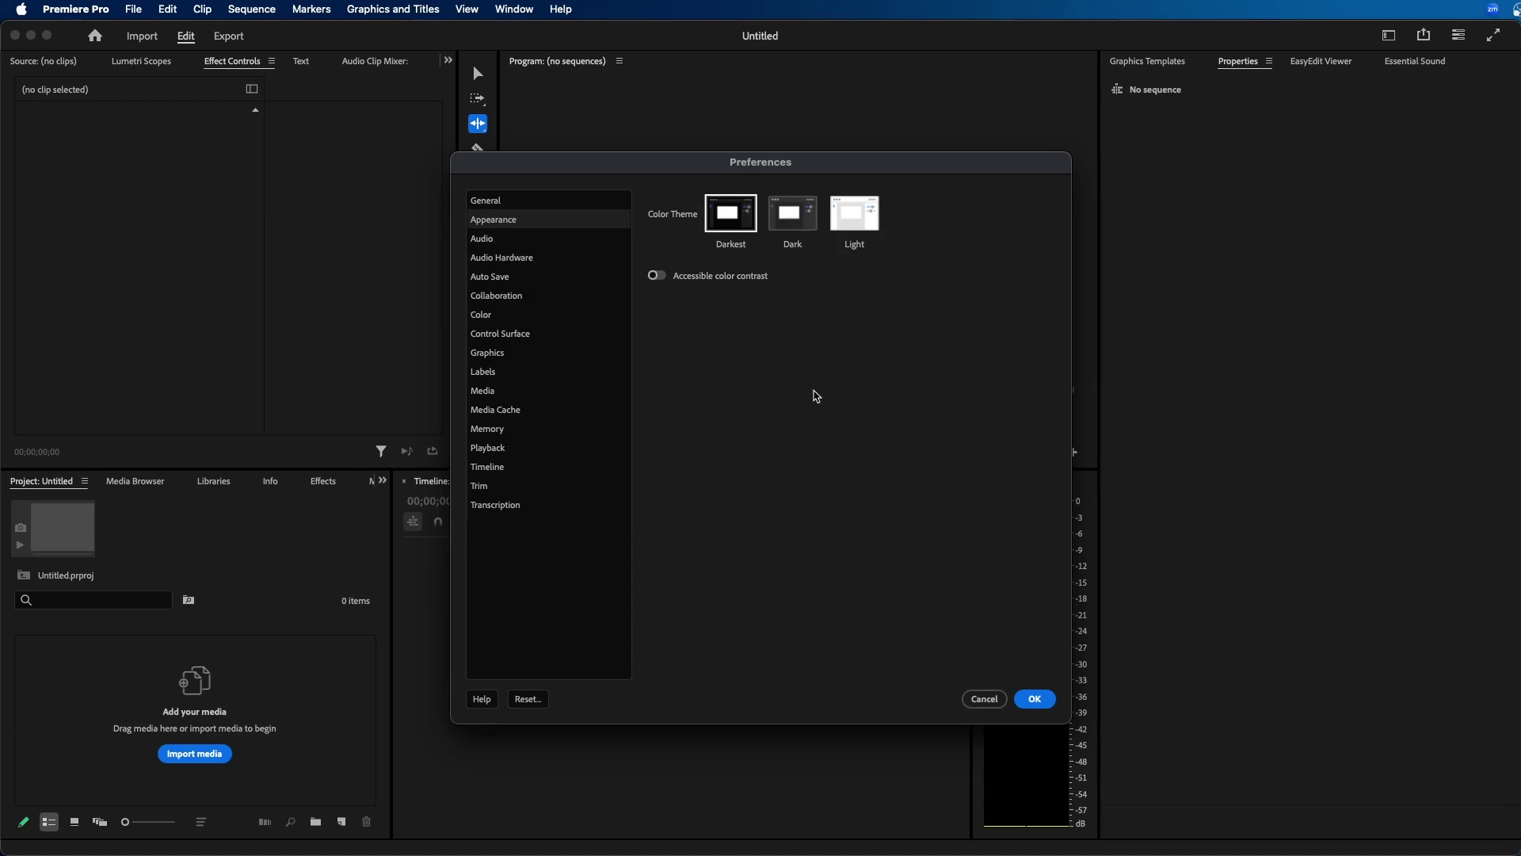
key(Return)
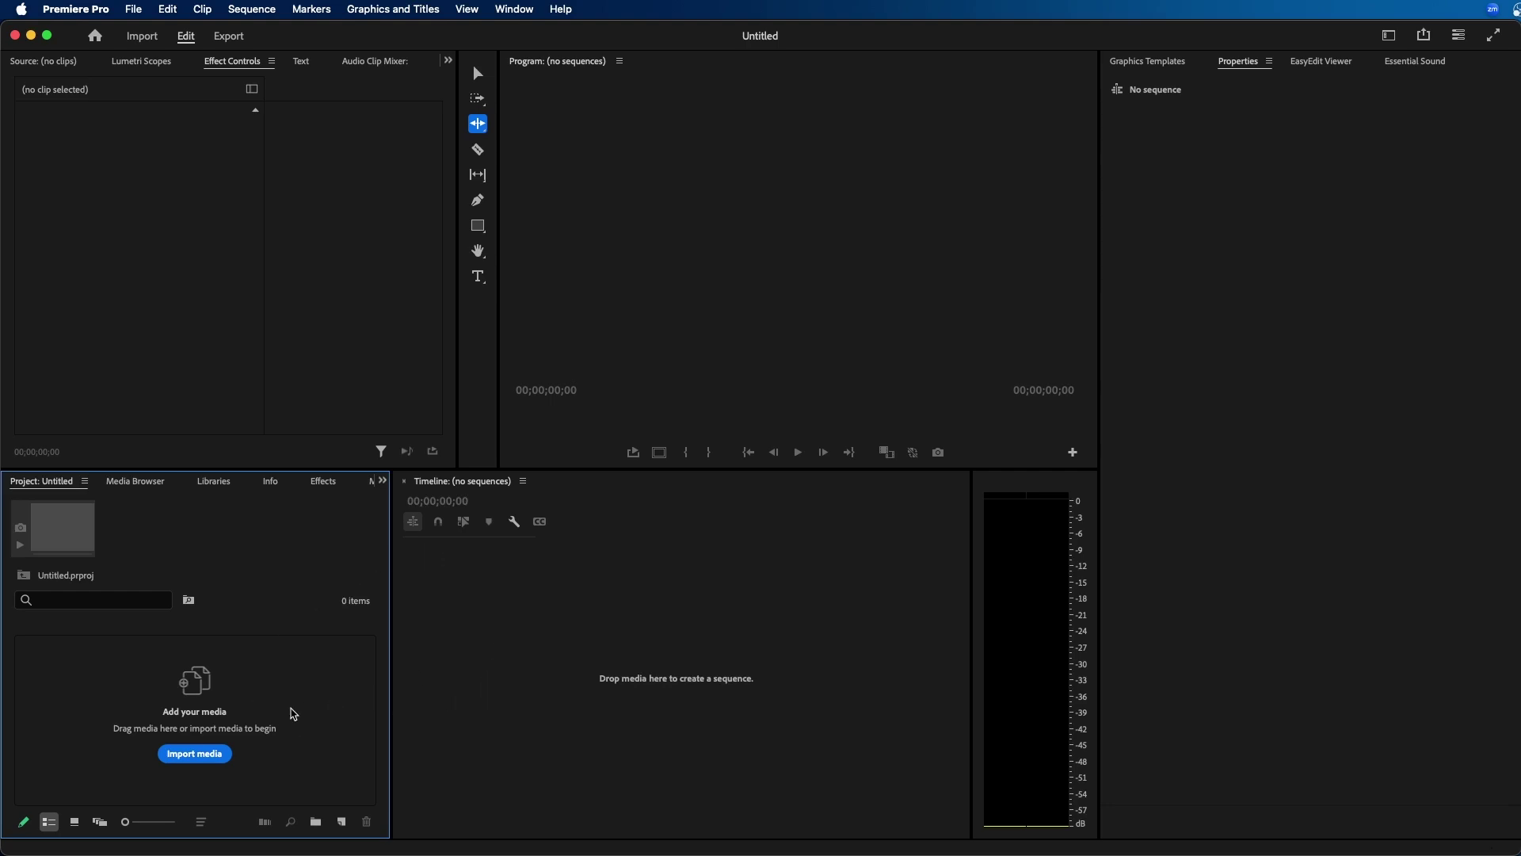
Import clips P1005028 to P1005030 from Desktop > VIDEOS.
click(222, 752)
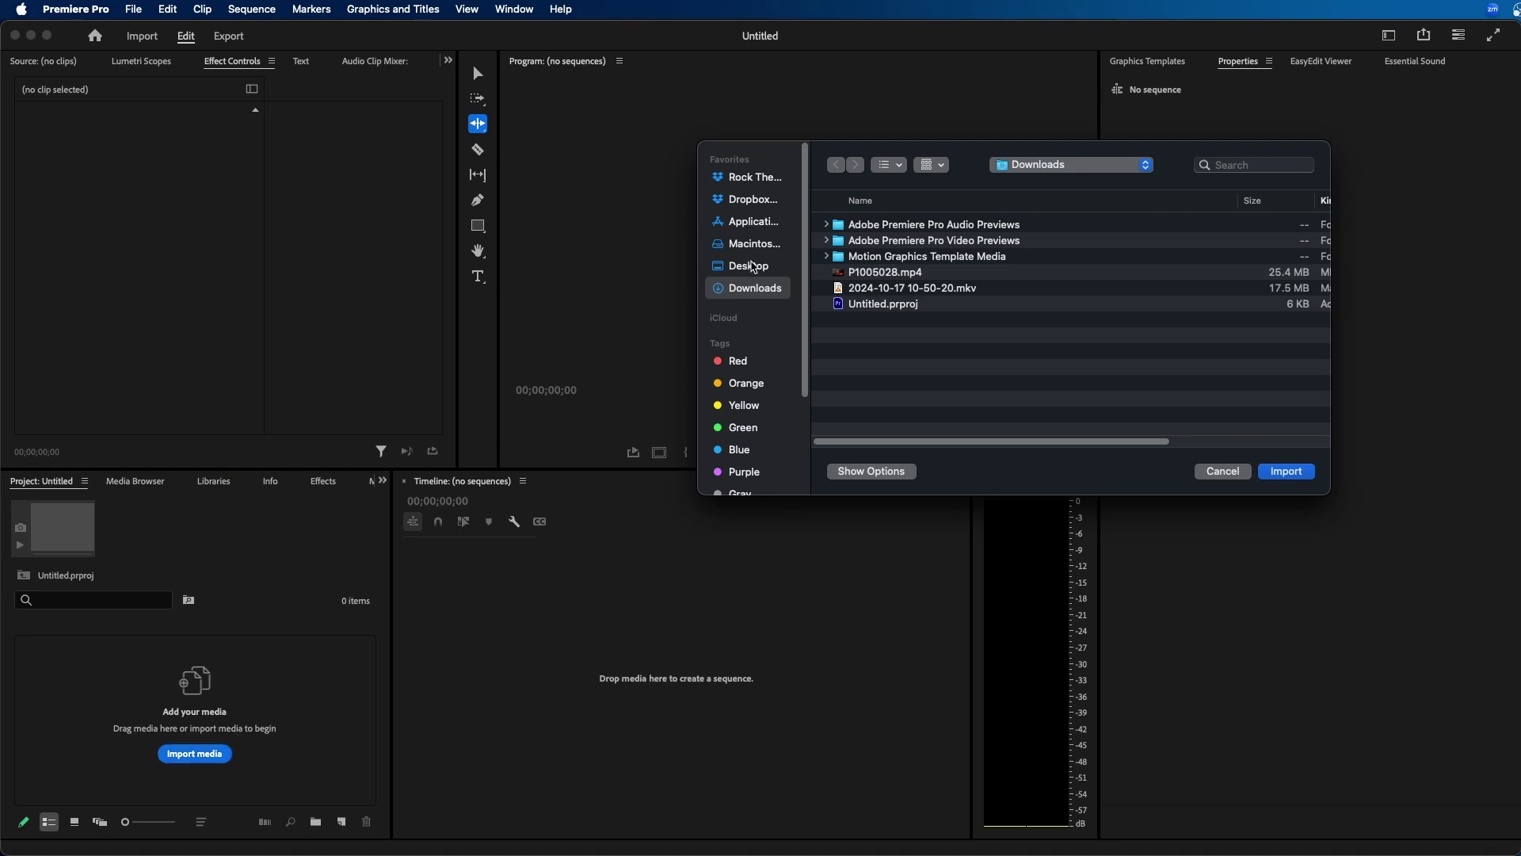
click(754, 267)
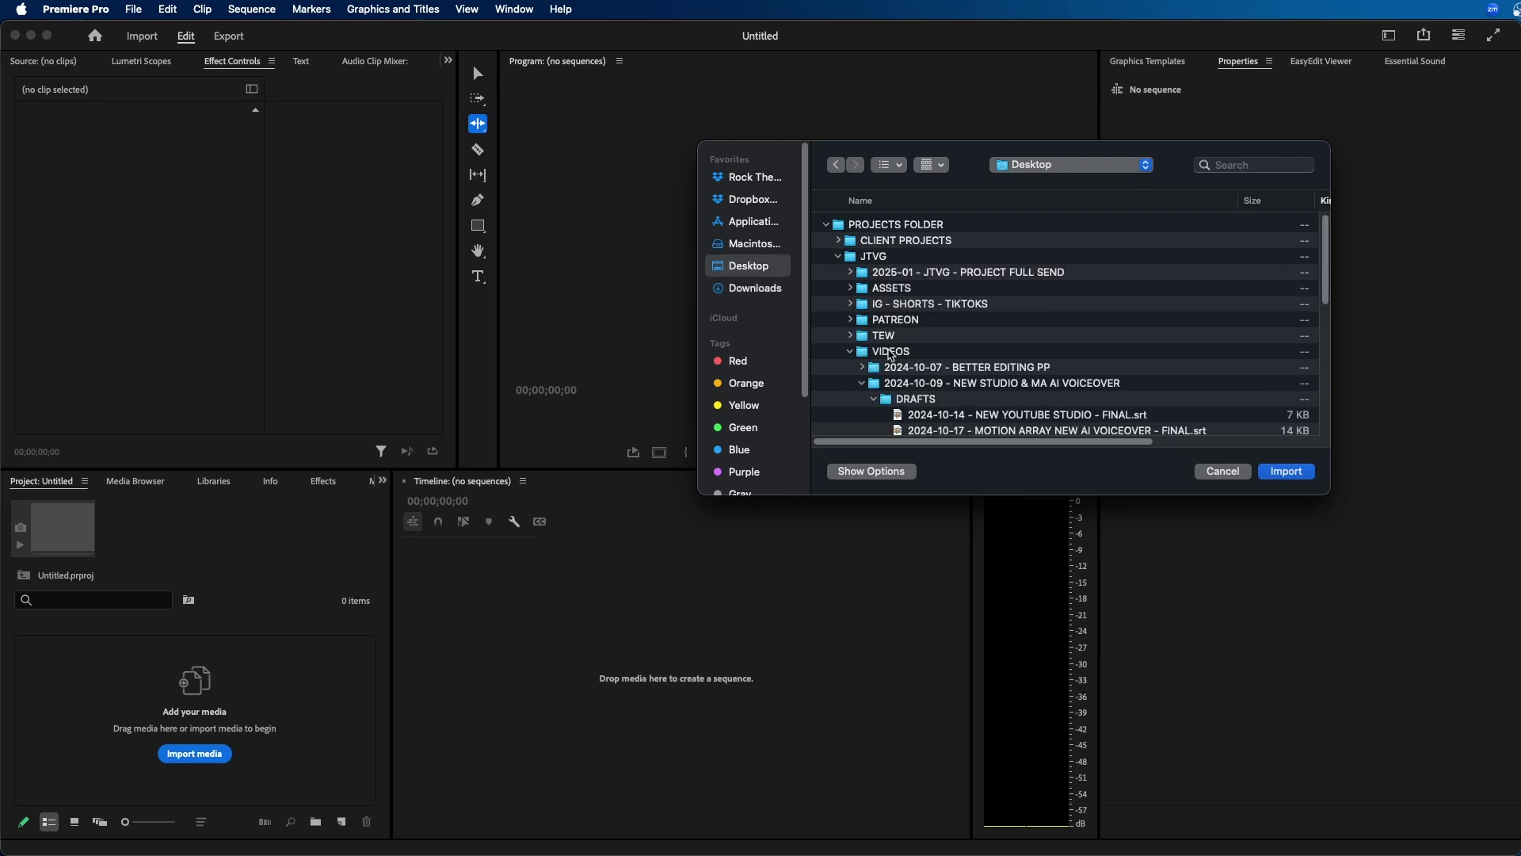
click(958, 358)
scroll(958, 358, down, 5)
click(1286, 471)
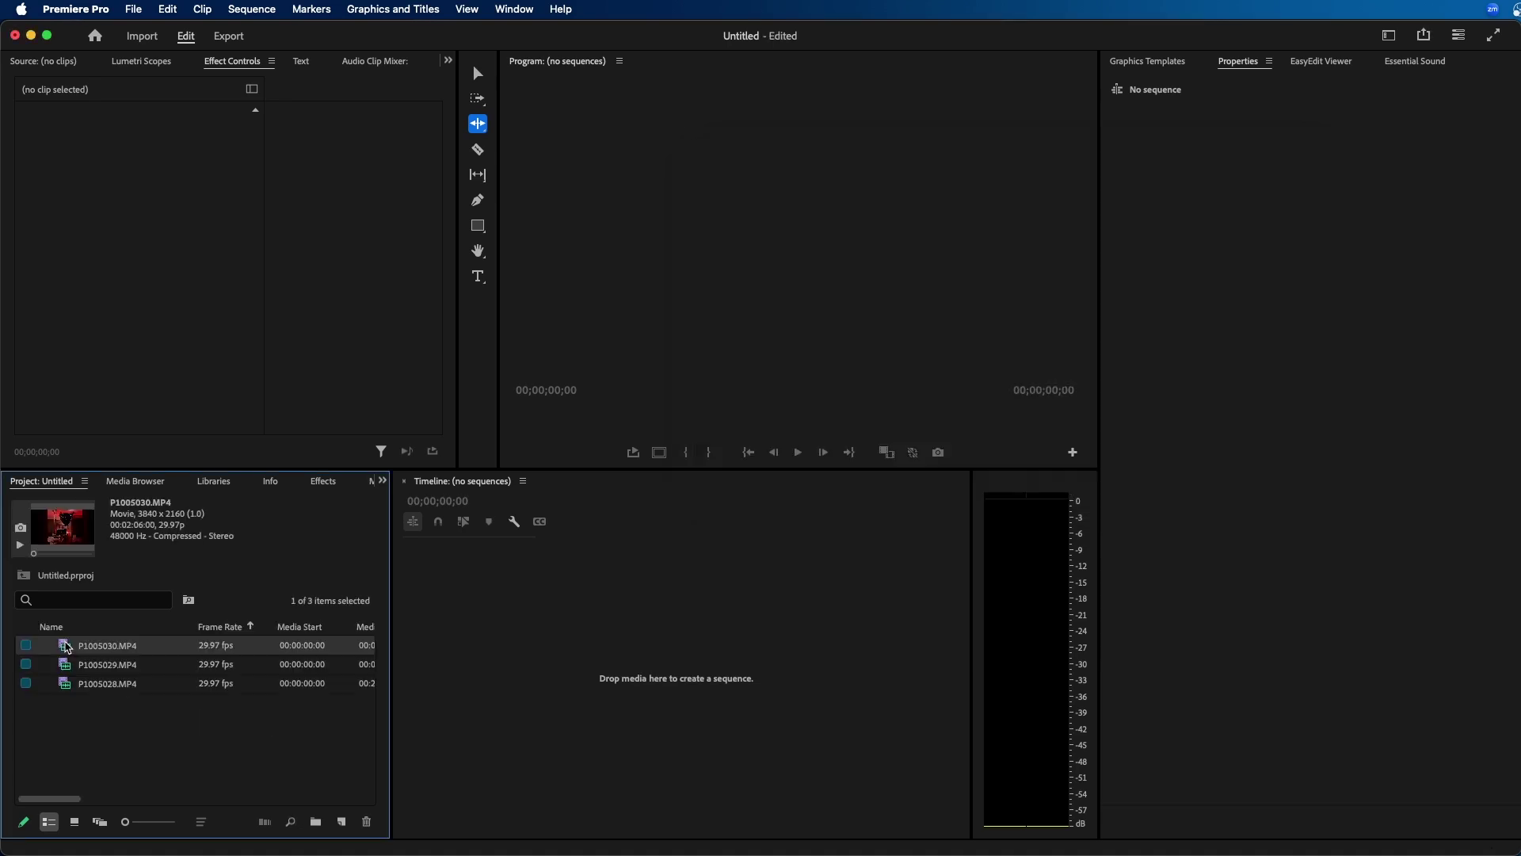
Build sequence P1005030 from the red studio clip and show the Graphics Templates list.
drag(753, 649, 761, 650)
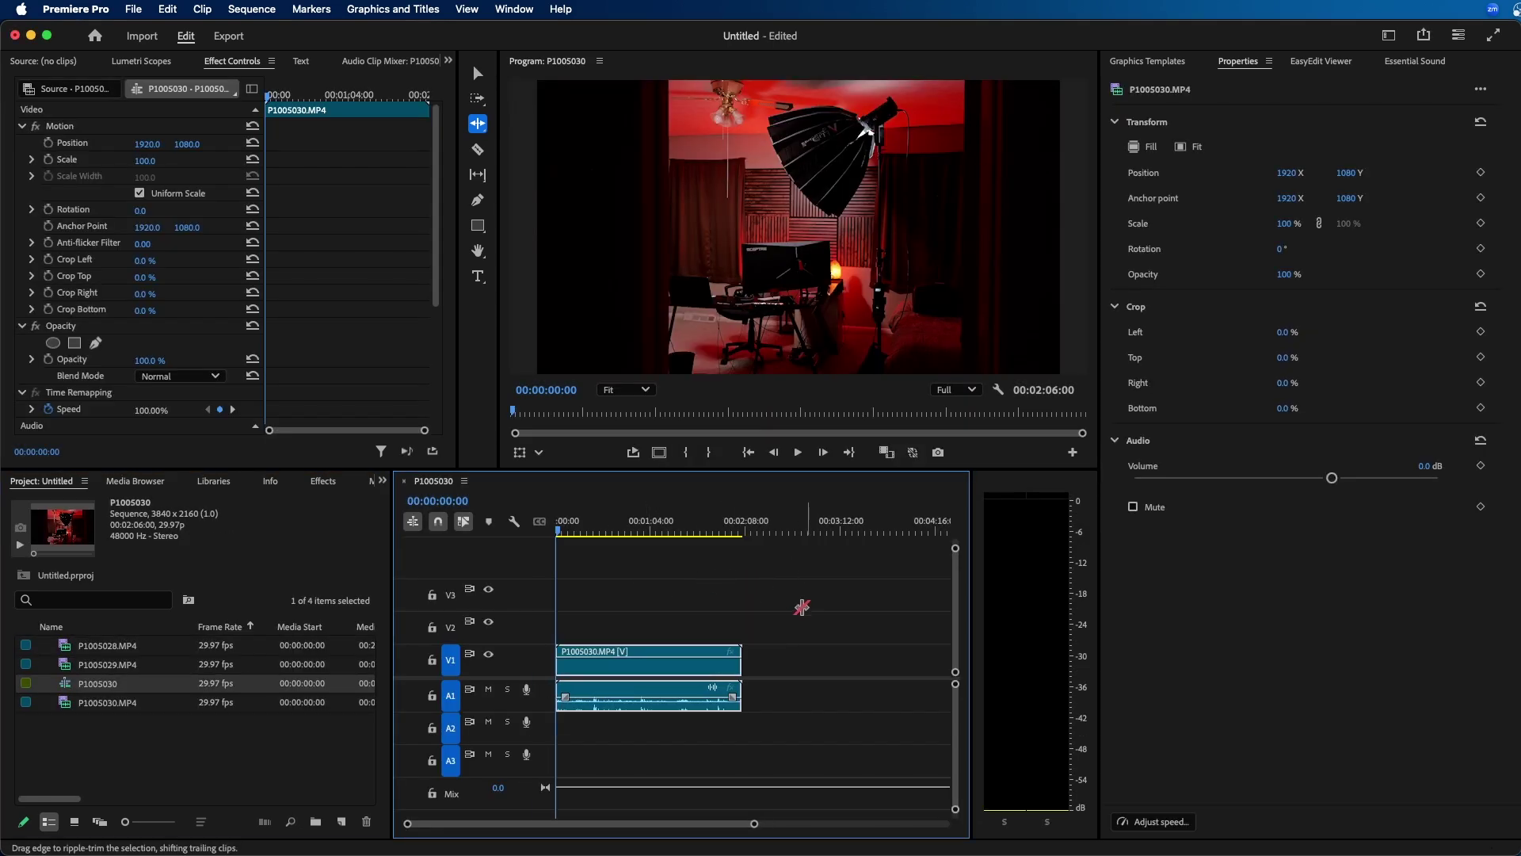
click(635, 524)
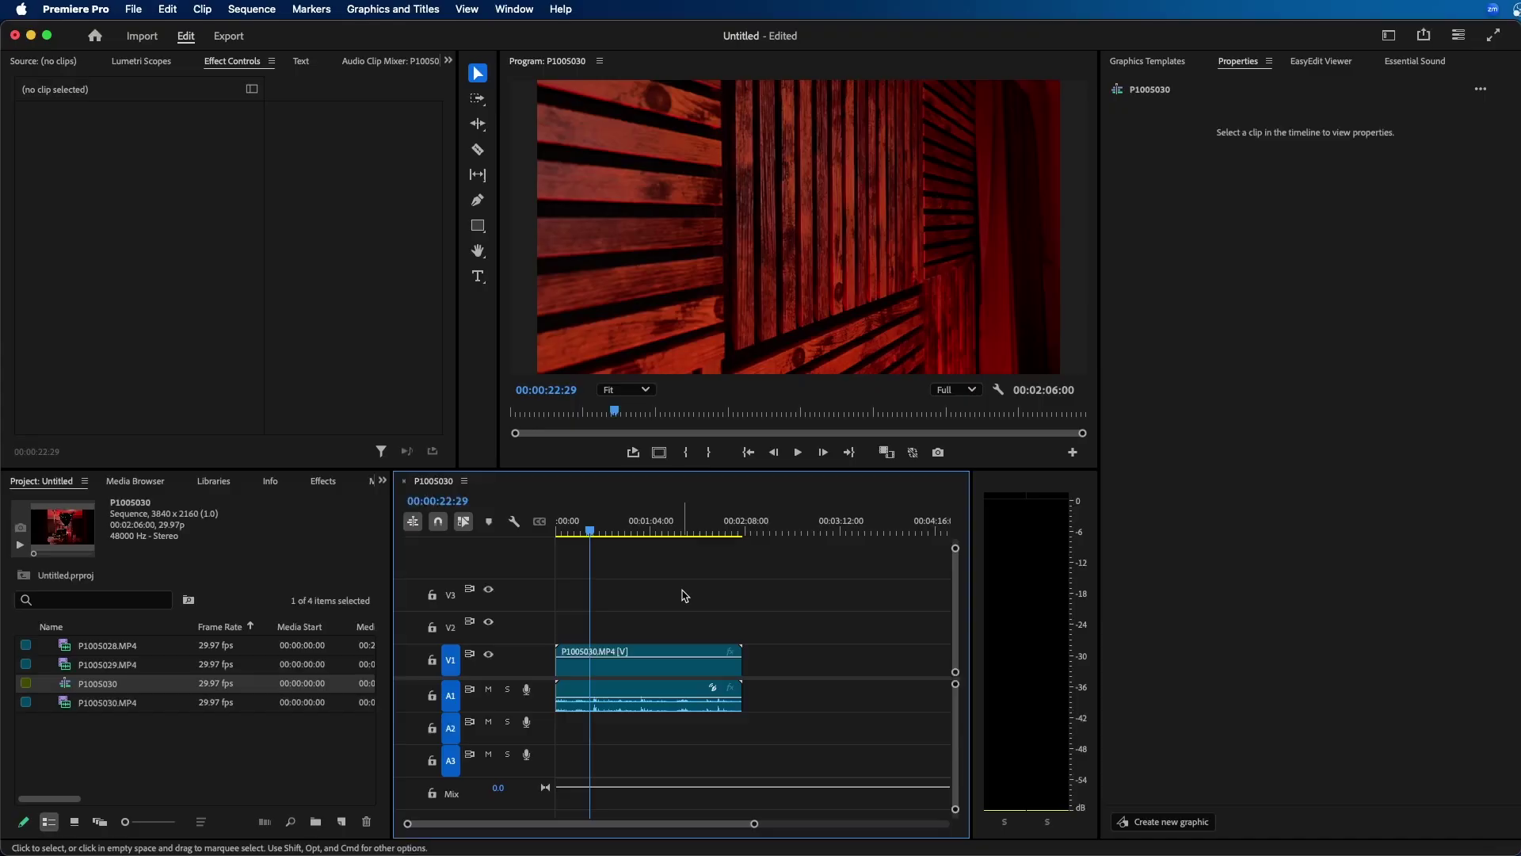
click(1147, 62)
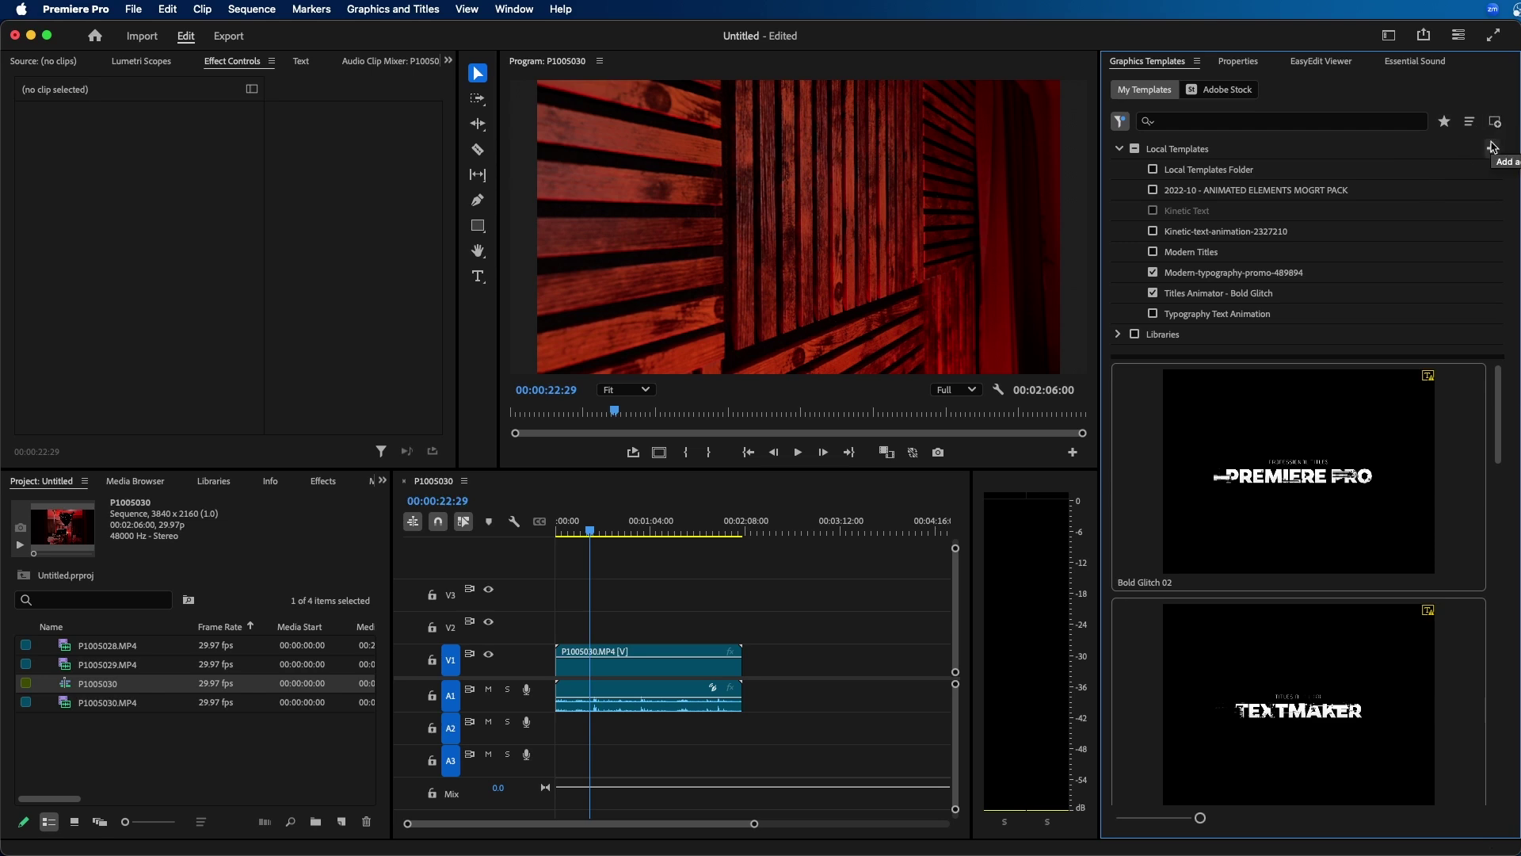
Place the Bold Glitch 02 title on V2 over the studio clip, then select it.
mouse_move(1285, 472)
drag(1284, 471, 596, 630)
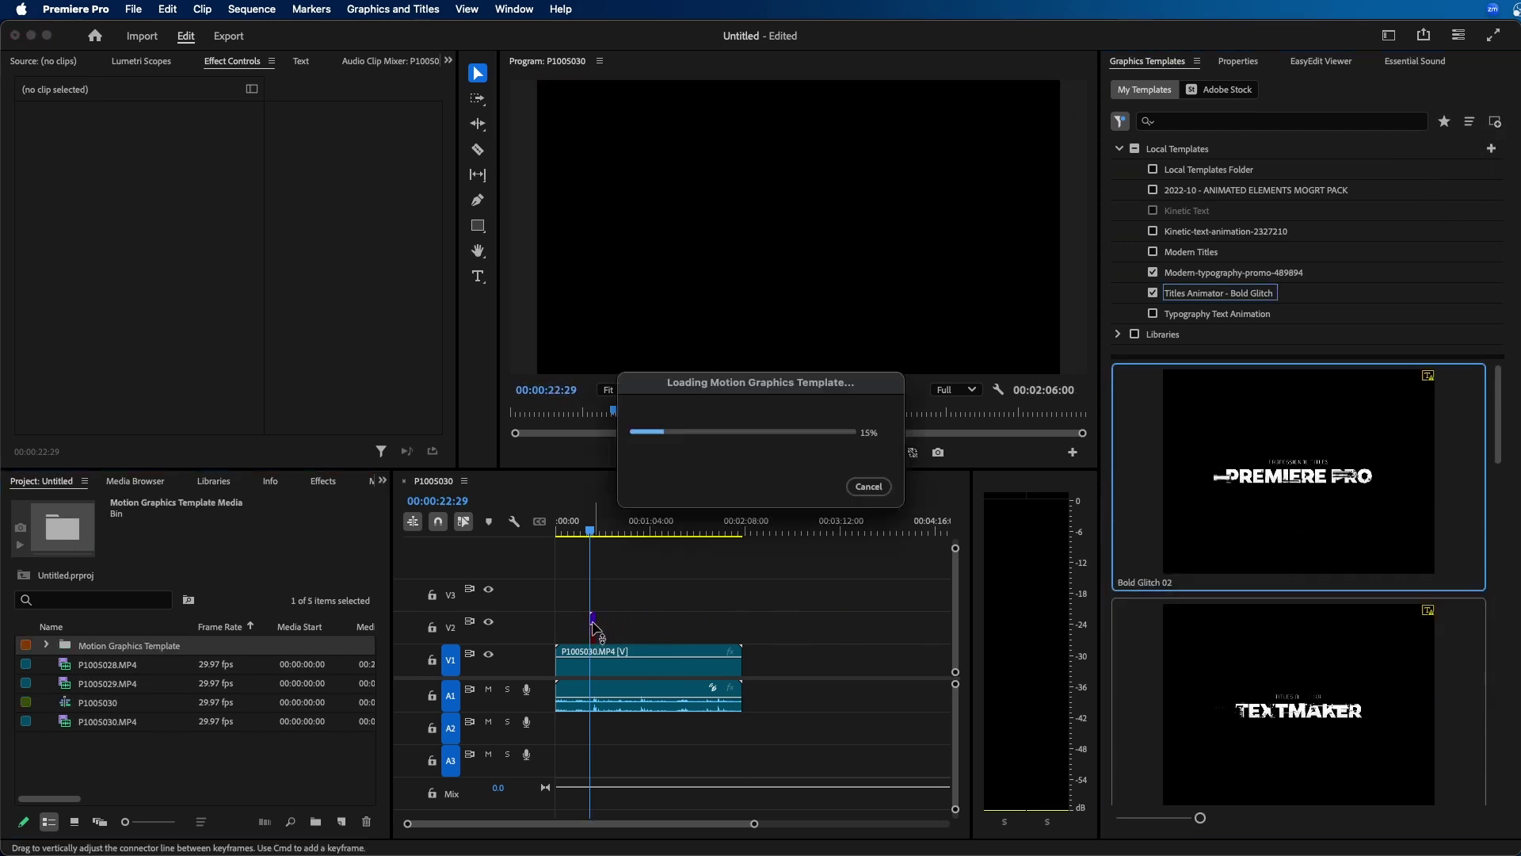
click(590, 530)
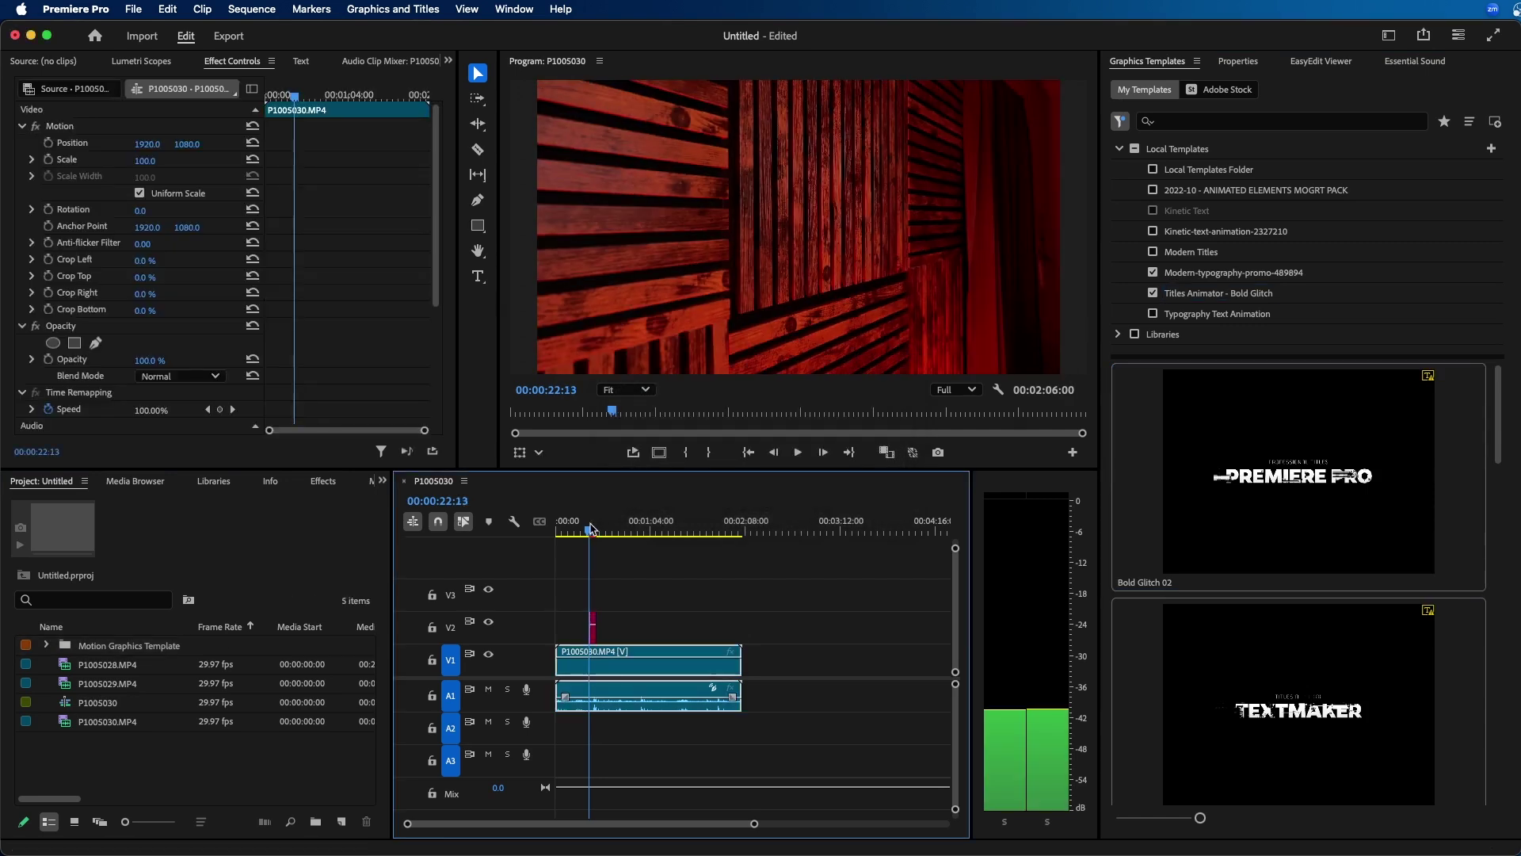
click(593, 529)
mouse_move(1395, 416)
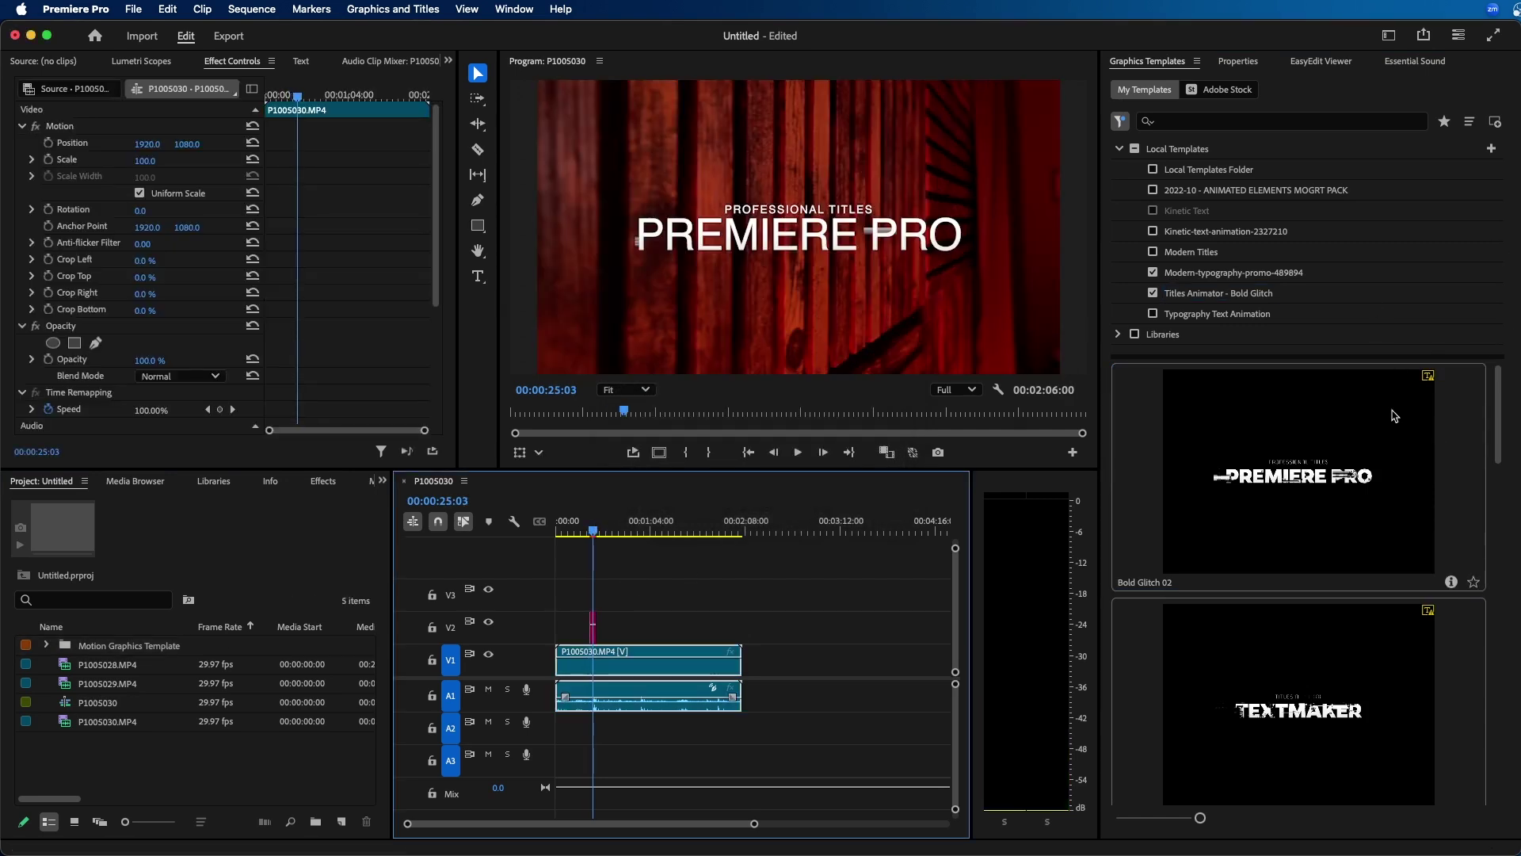
click(594, 625)
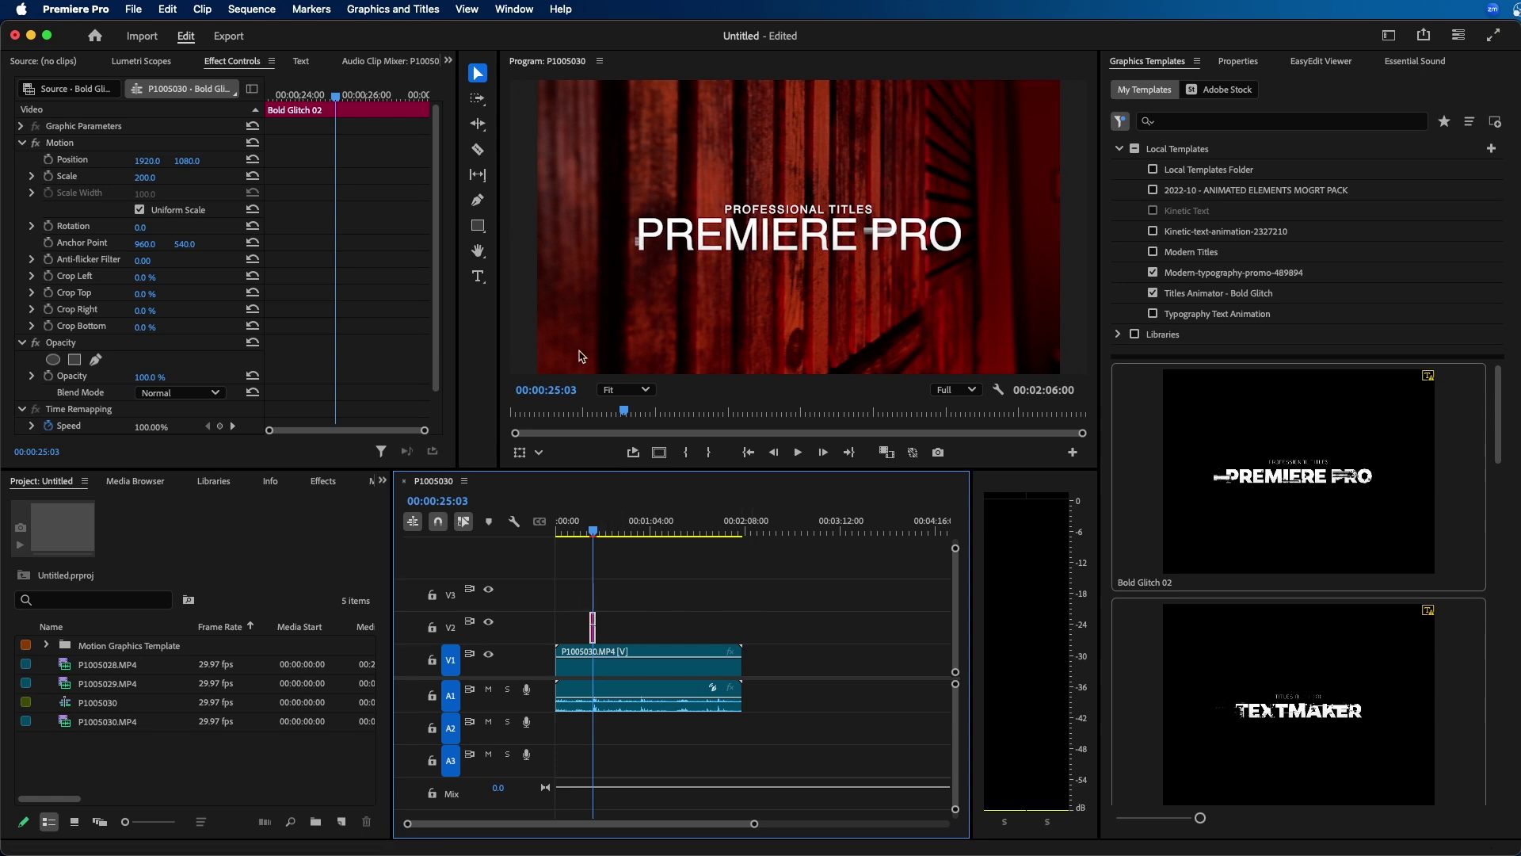
click(520, 9)
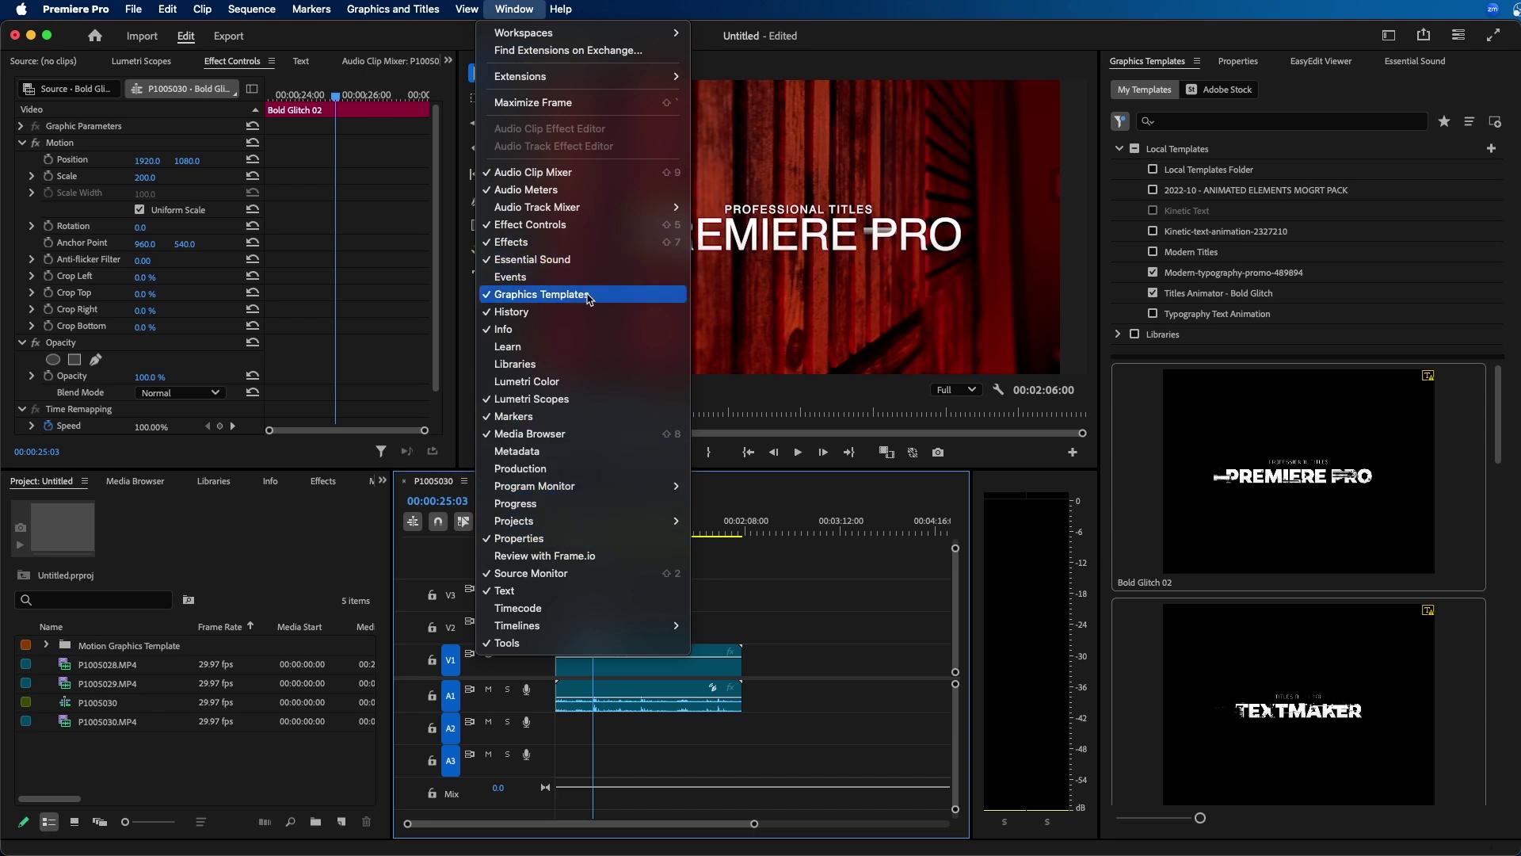
Open Properties, check both title text fields, then select P1005030.MP4 on V1.
click(610, 538)
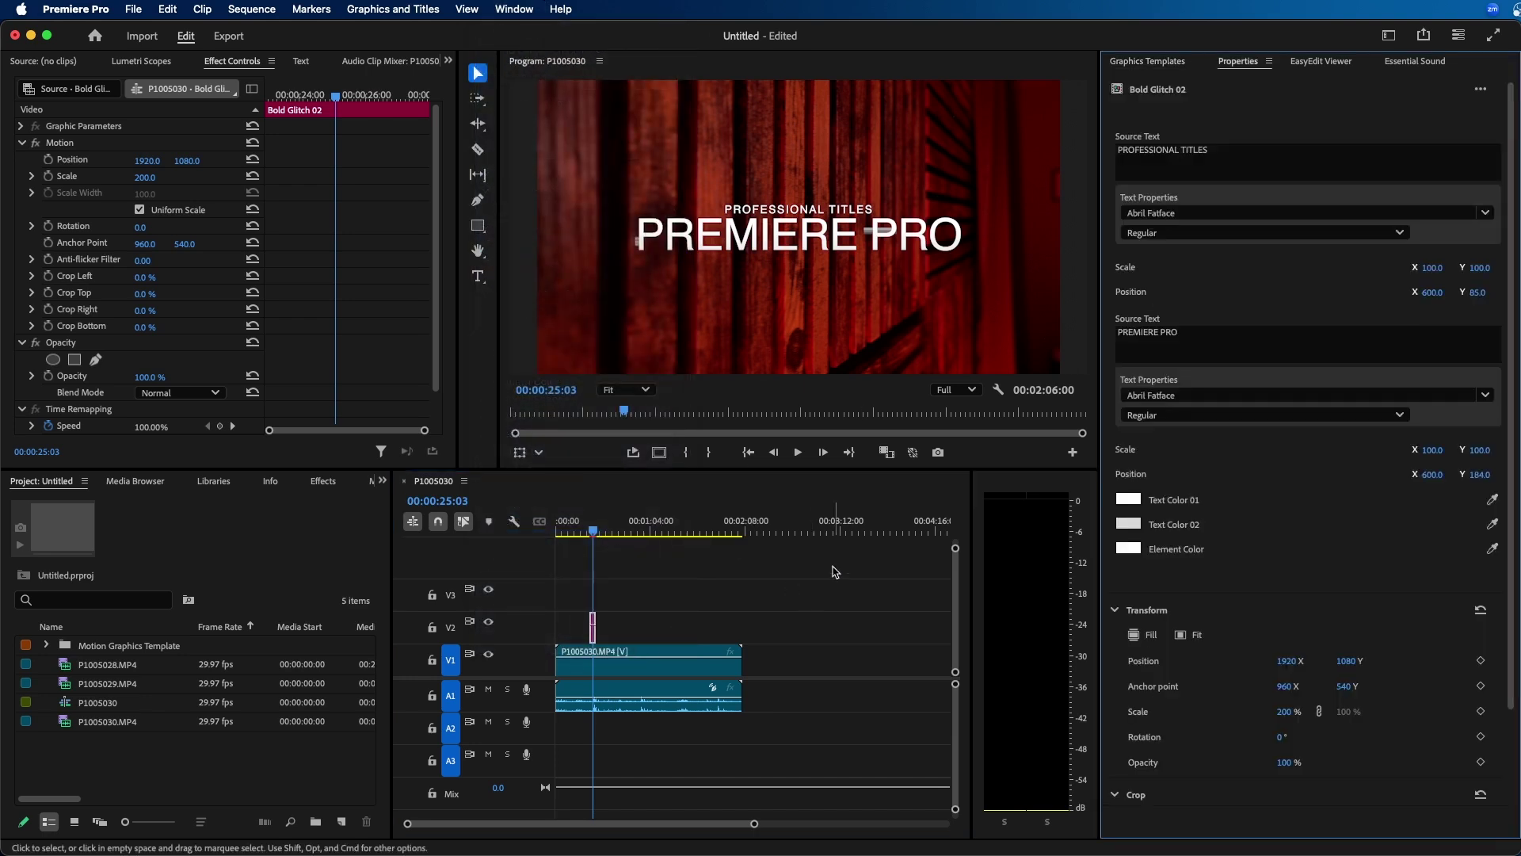
click(1253, 151)
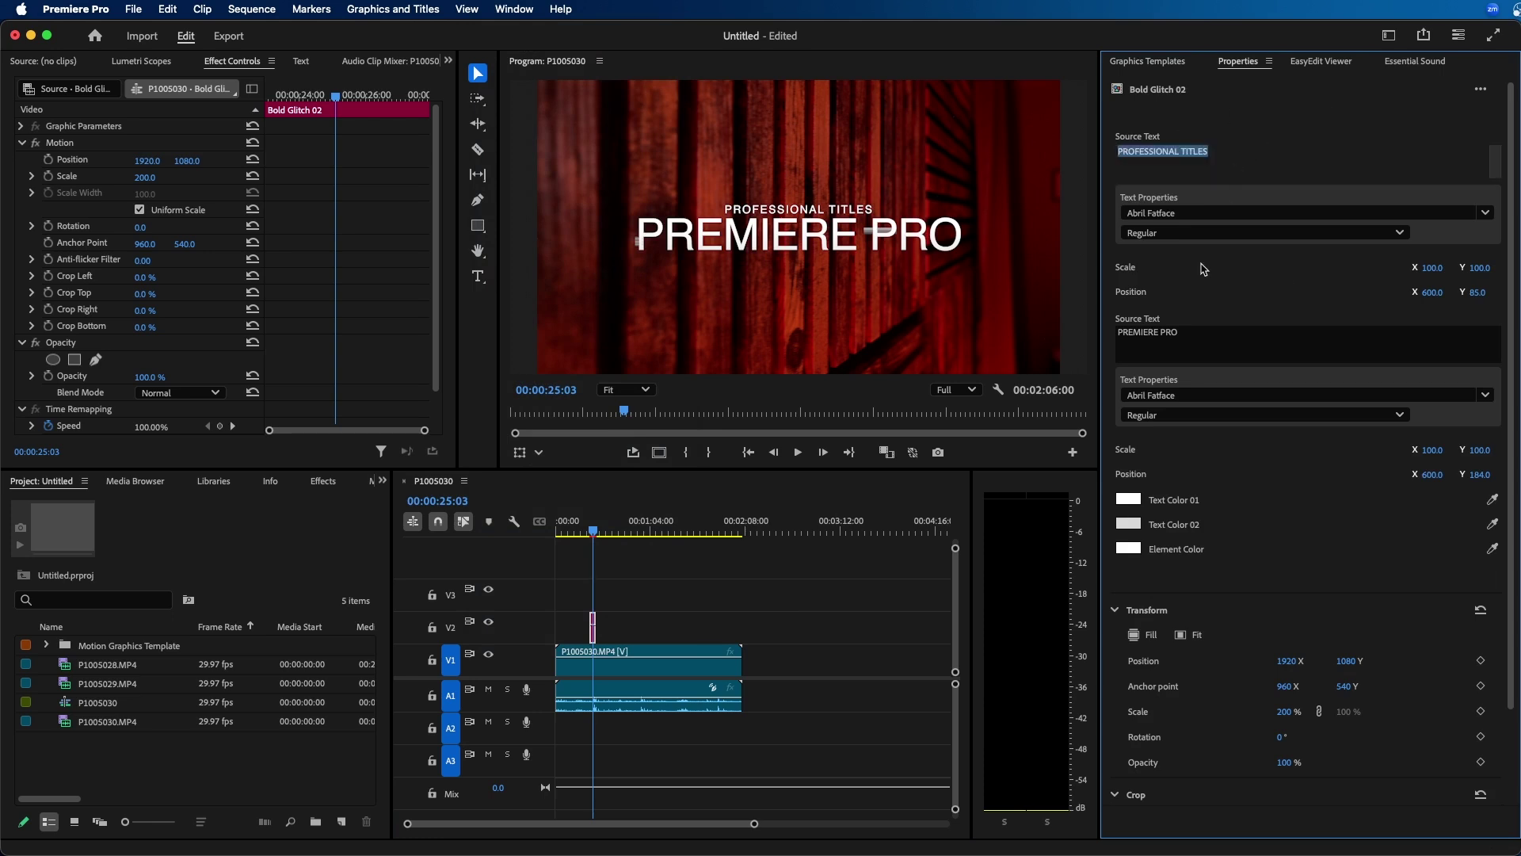
click(1181, 339)
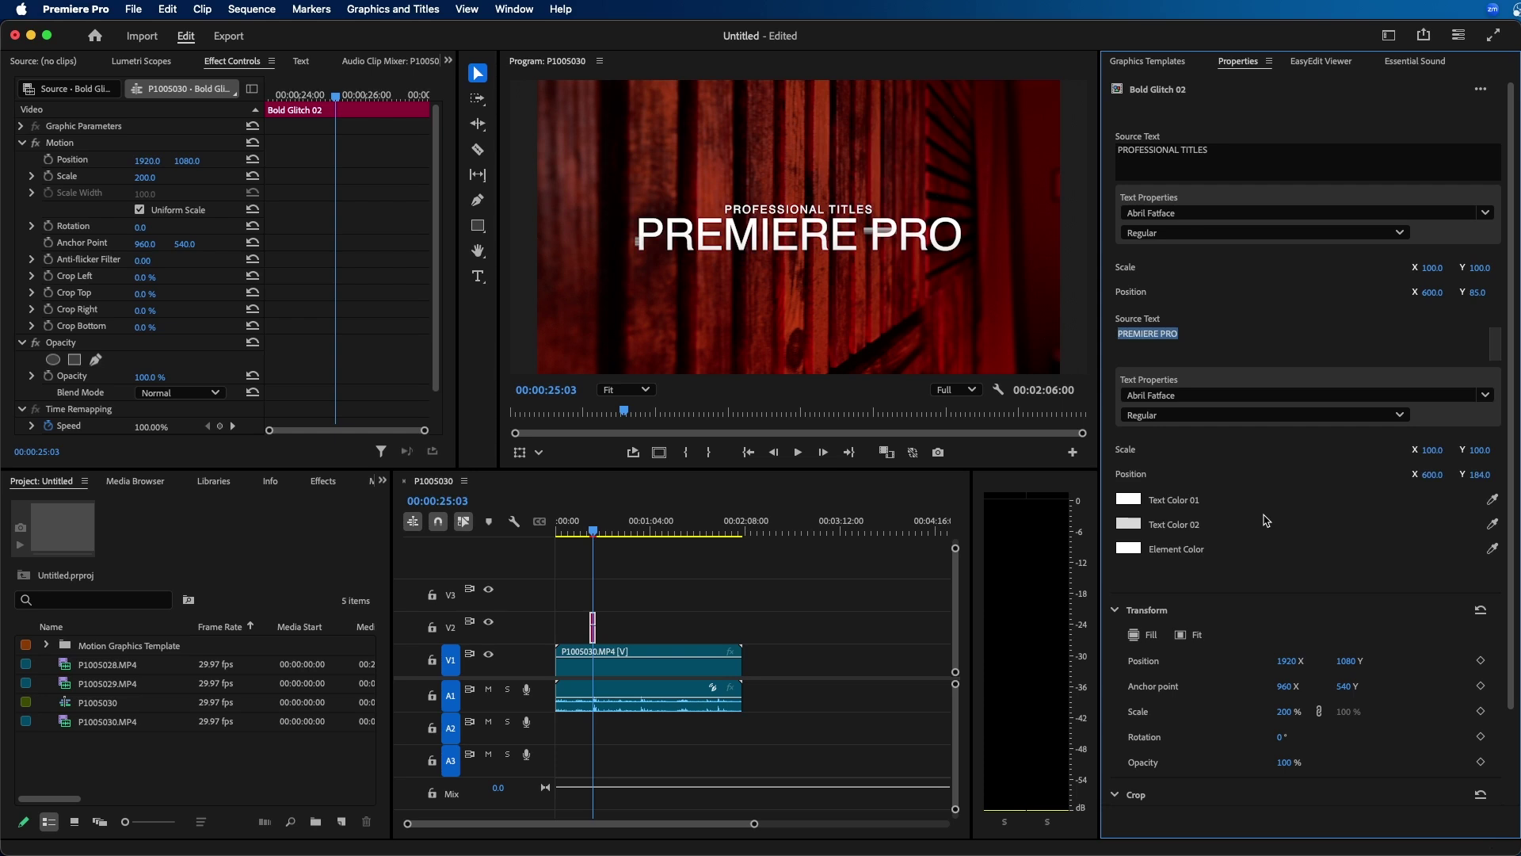
click(634, 666)
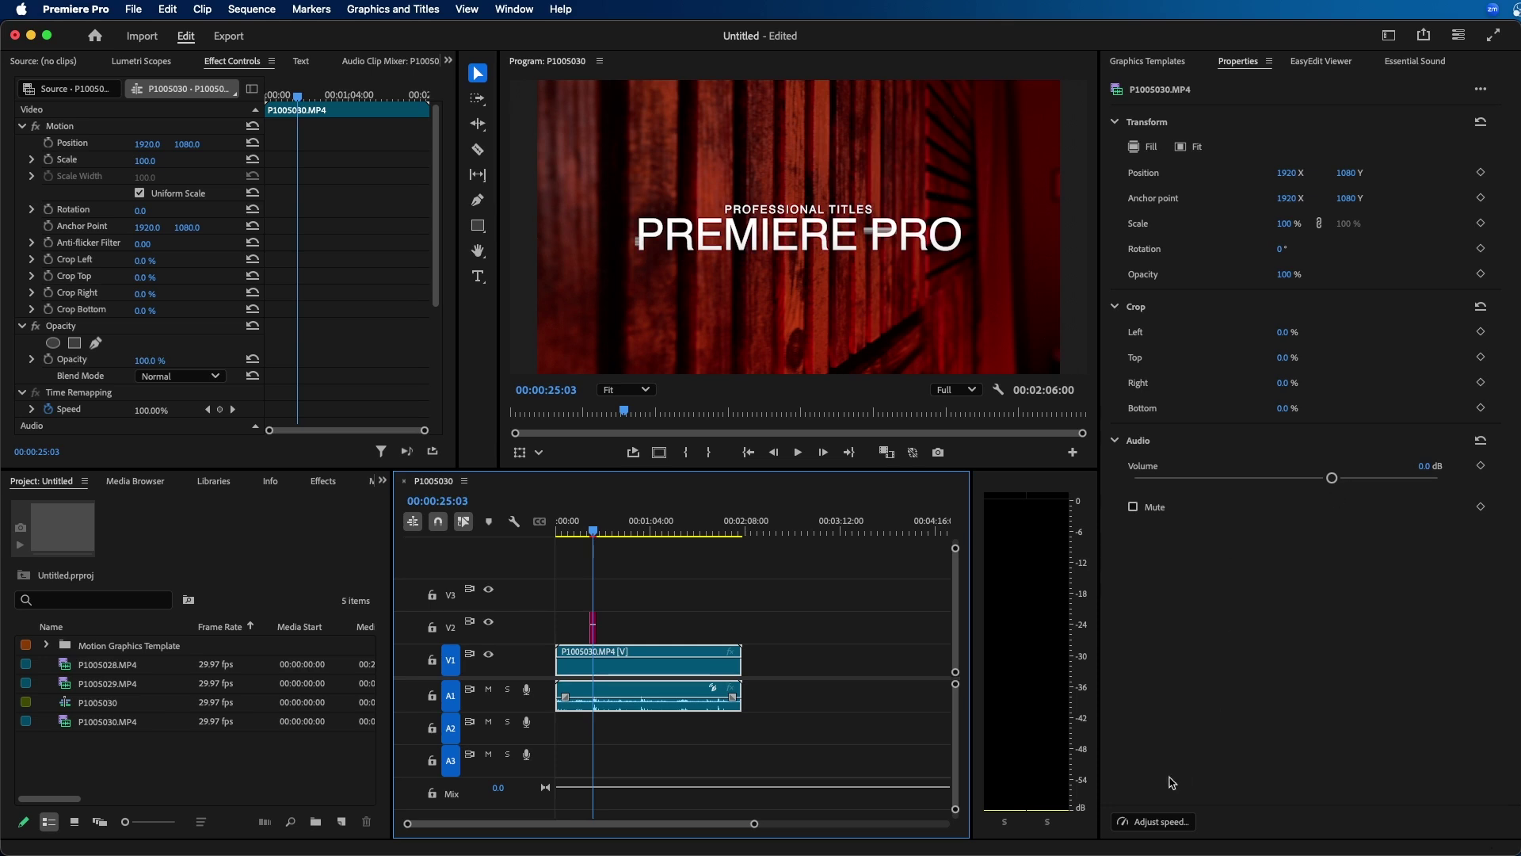
click(1157, 822)
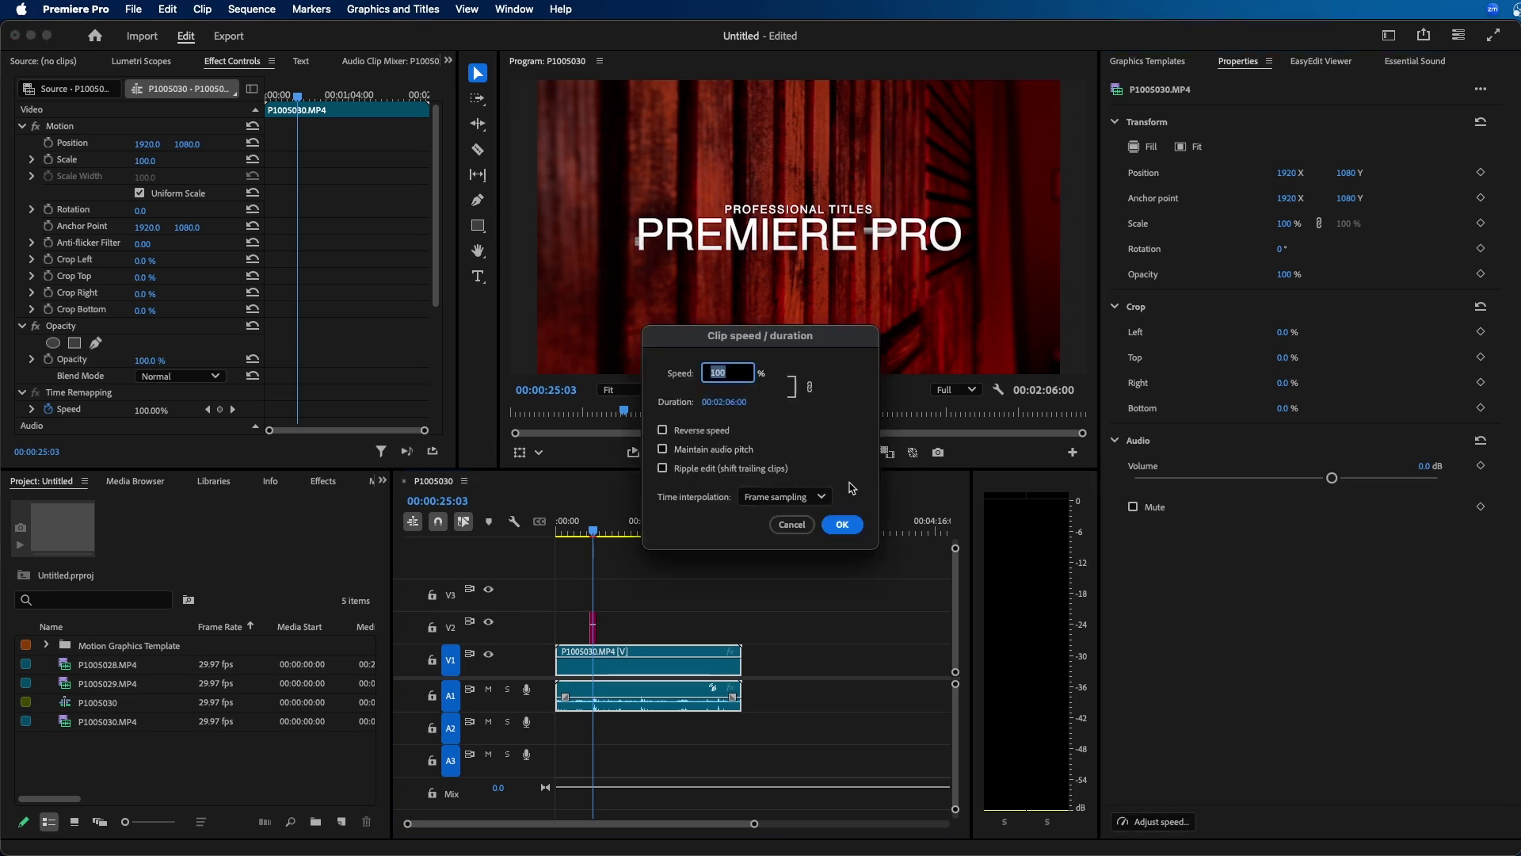
click(793, 525)
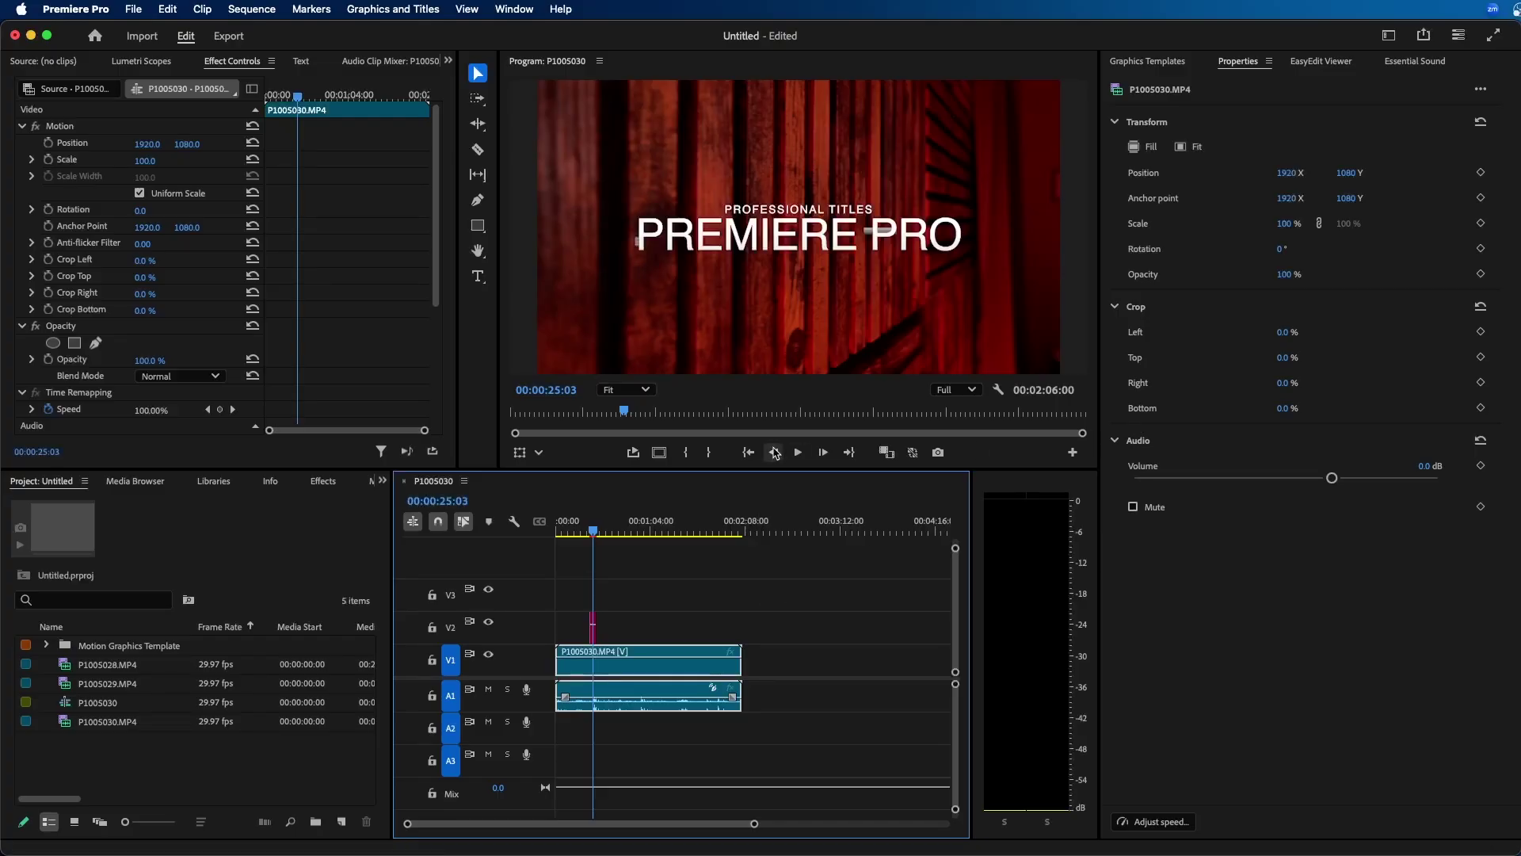
Load P1005030.MP4 into the Source monitor and view its Effect Controls settings.
click(251, 68)
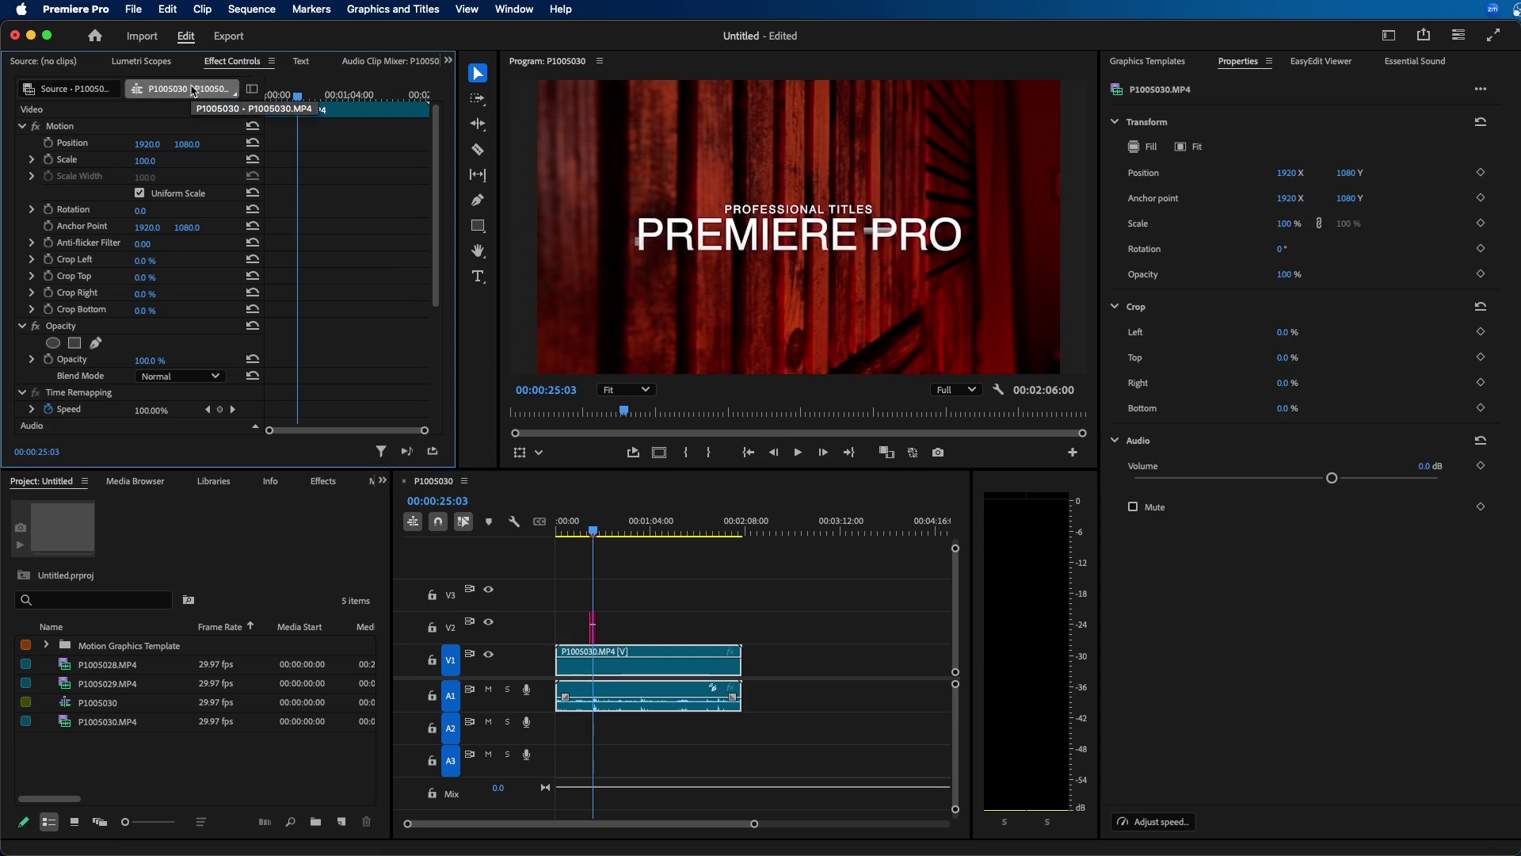
double_click(135, 93)
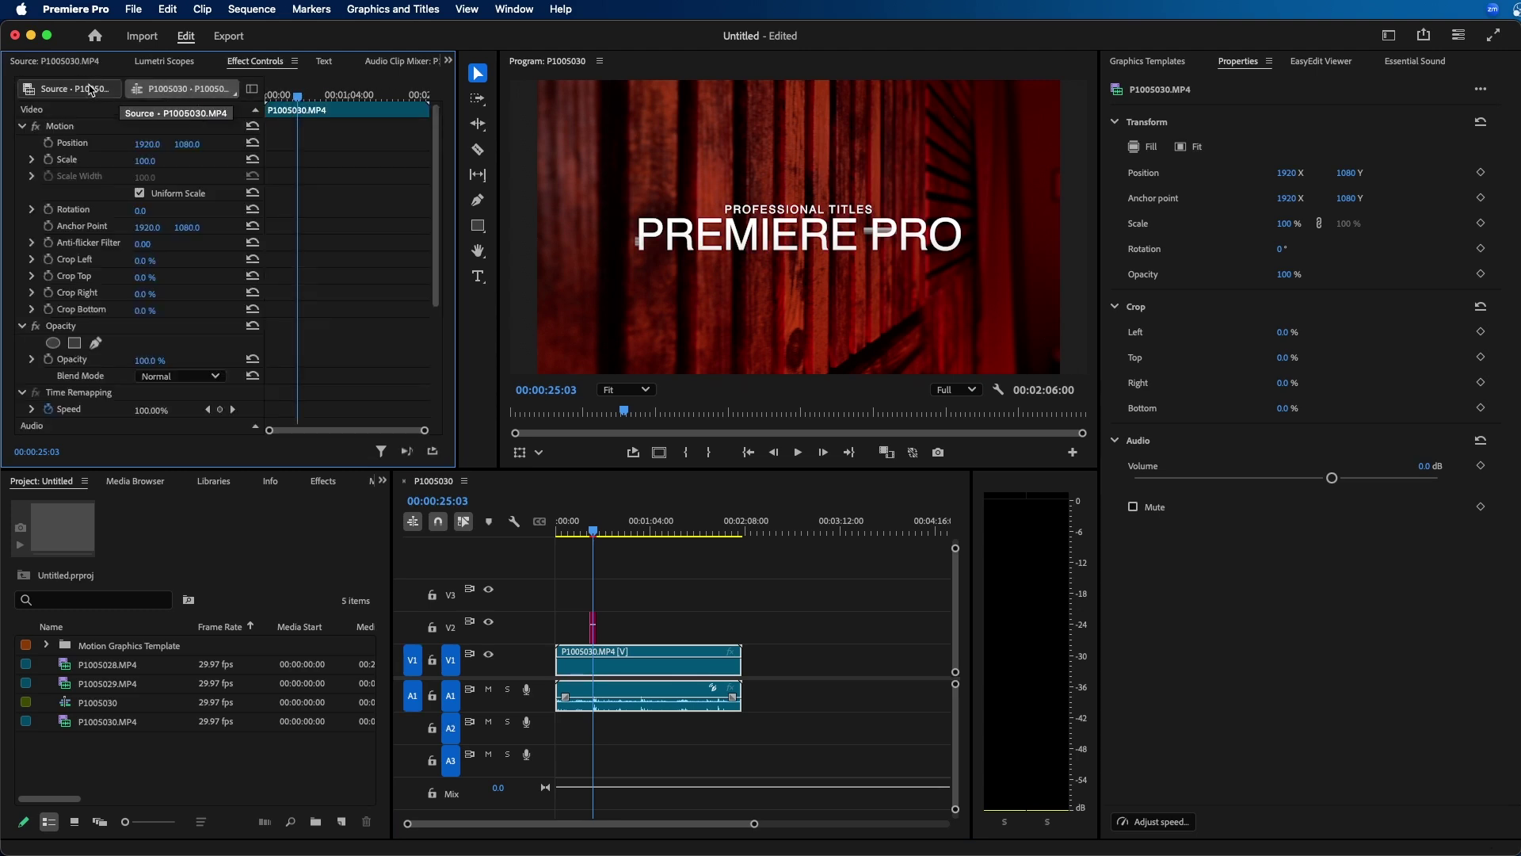
click(188, 90)
click(157, 95)
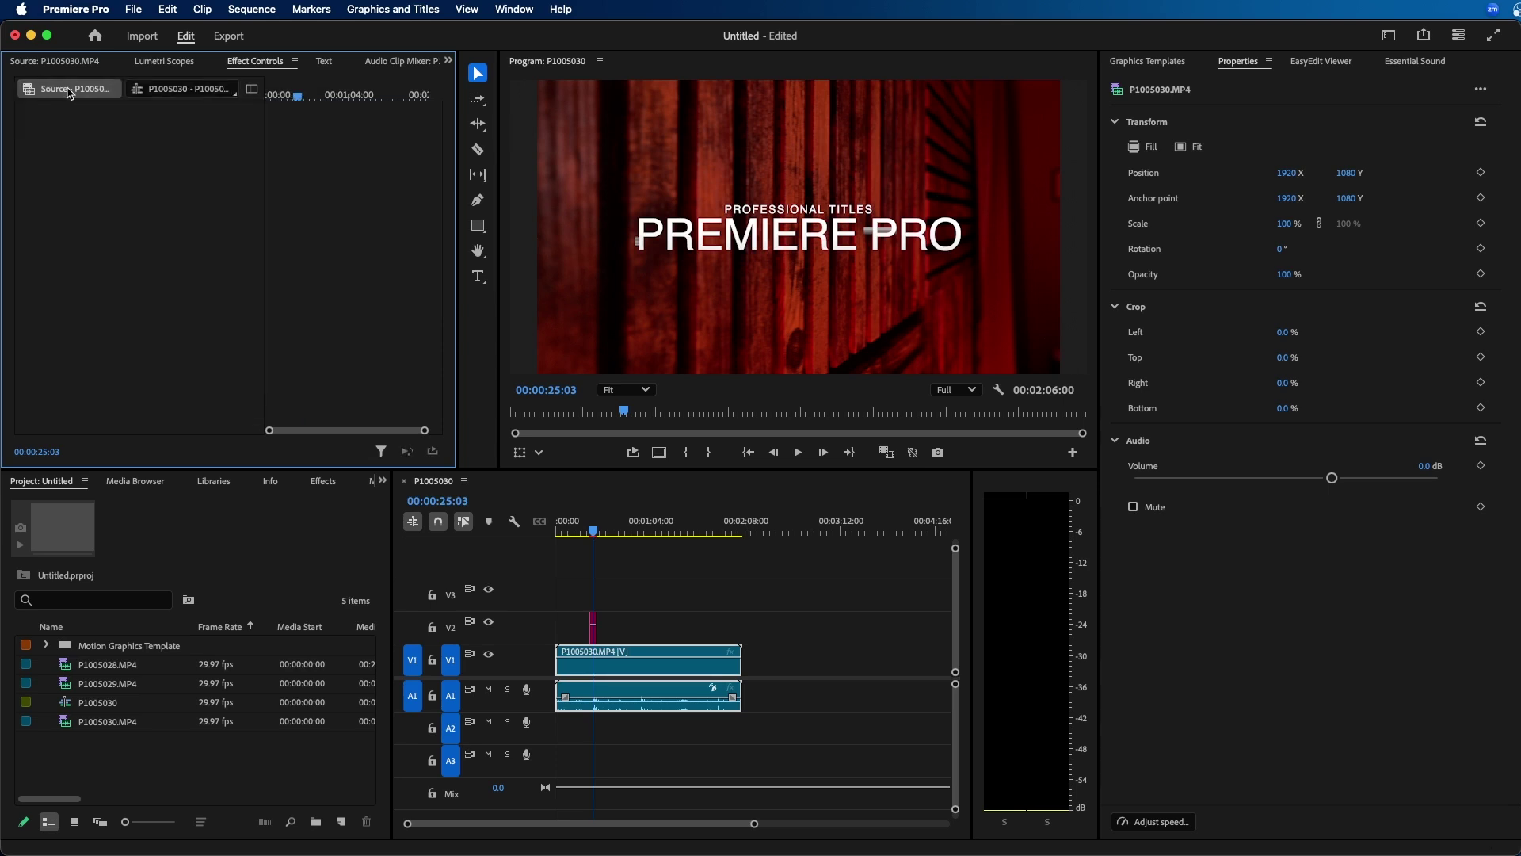
click(155, 95)
click(157, 94)
click(158, 92)
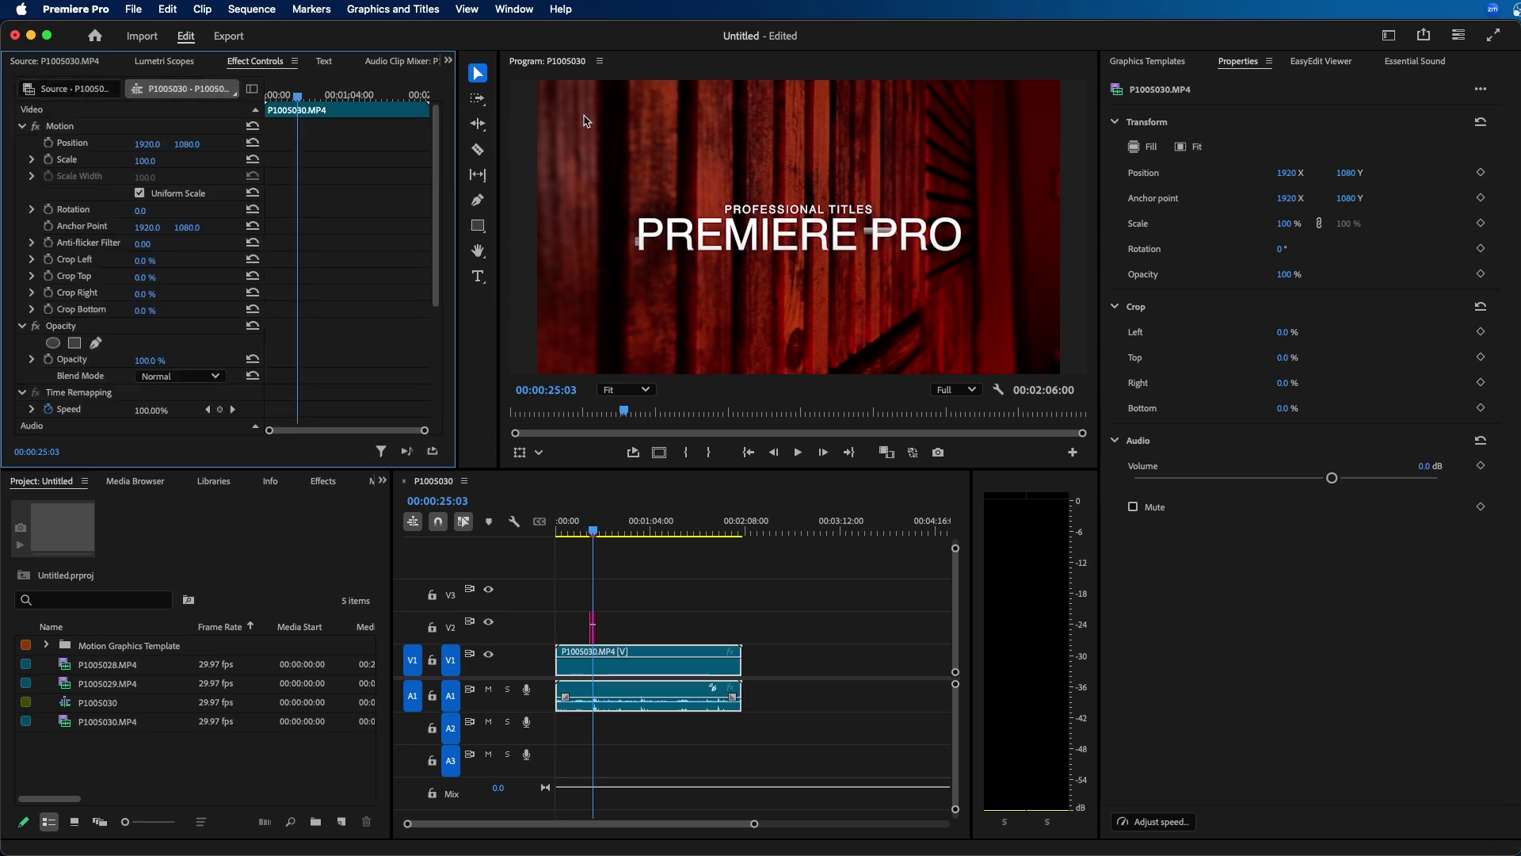
Switch to the Color workspace and view Lumetri Color for the source and sequence clips.
click(1389, 34)
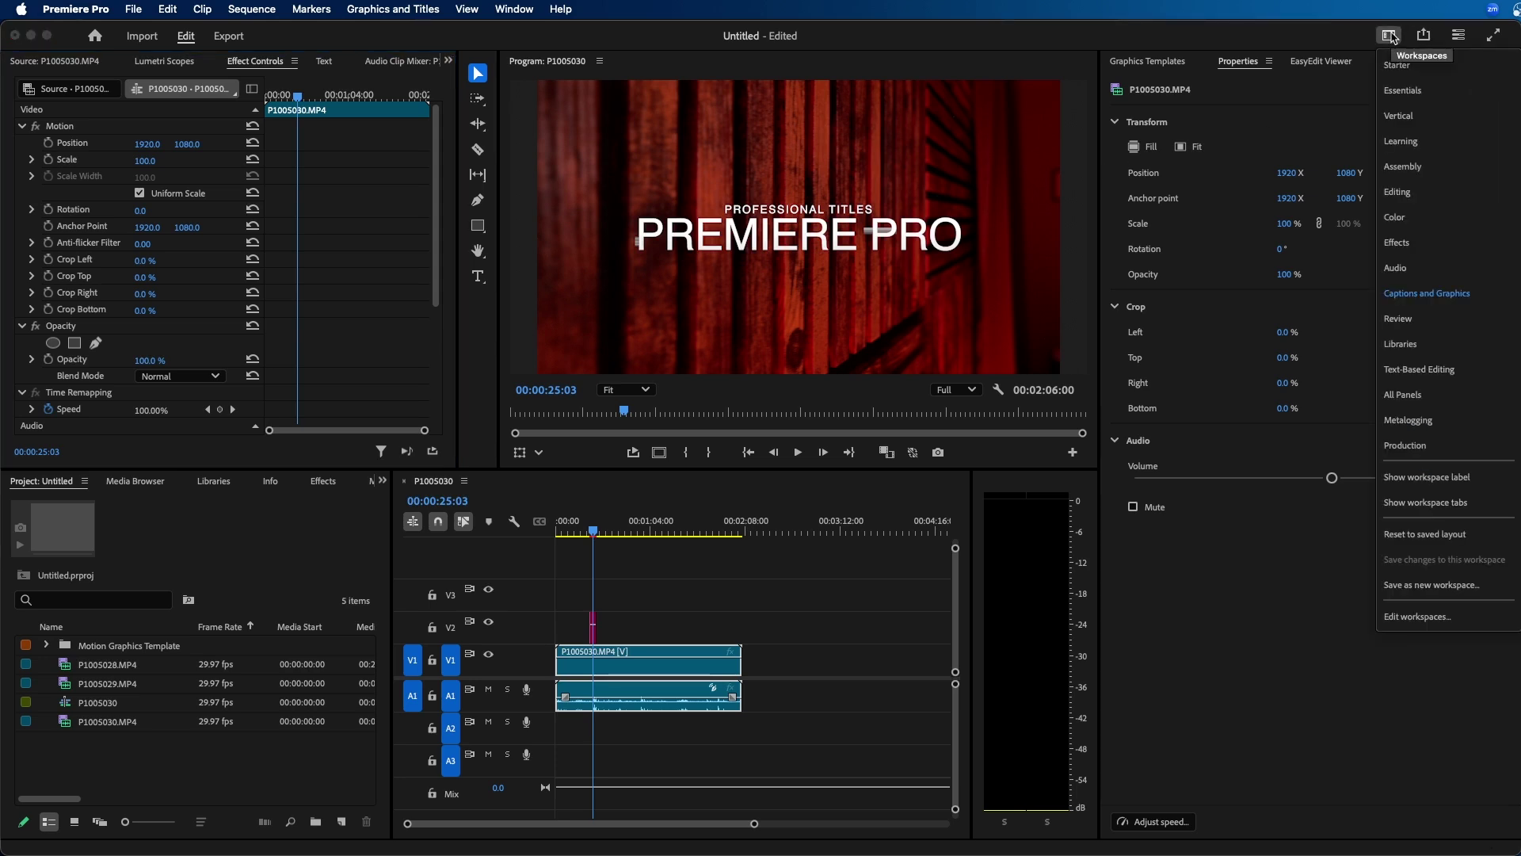
click(1395, 217)
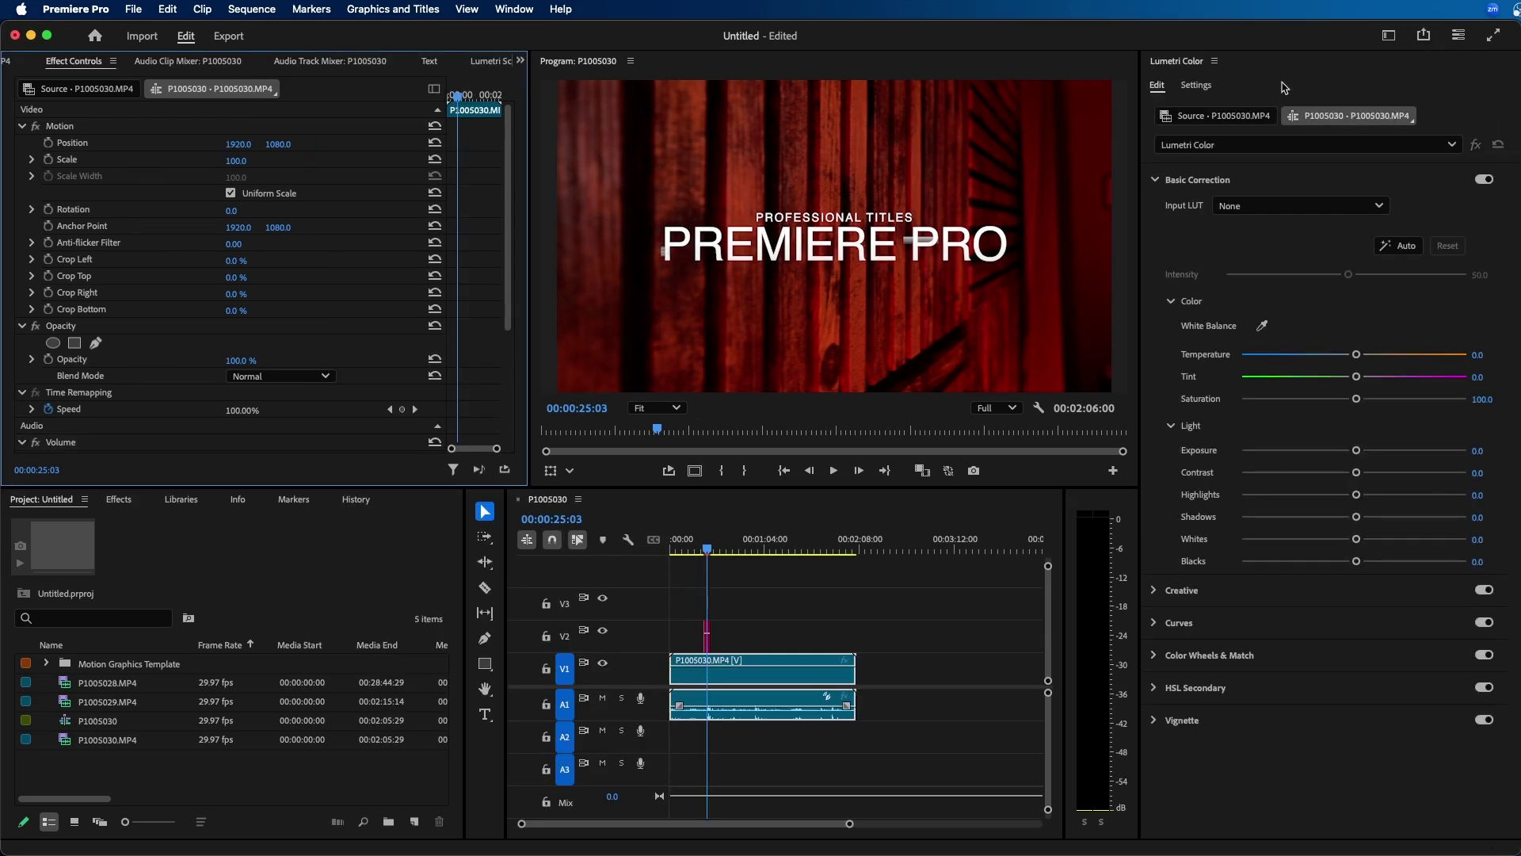
click(1216, 116)
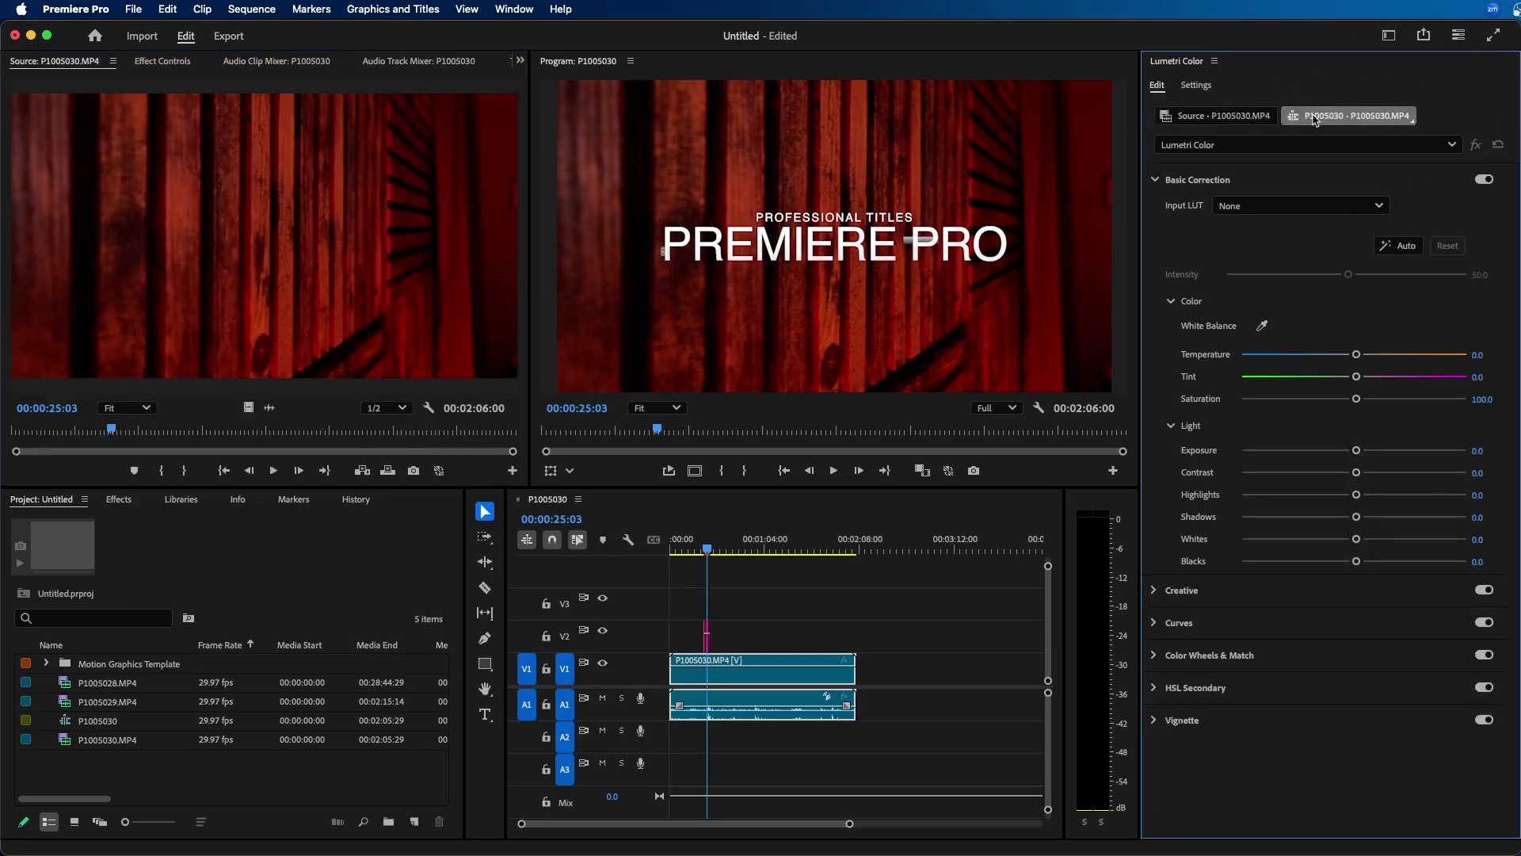
click(1207, 118)
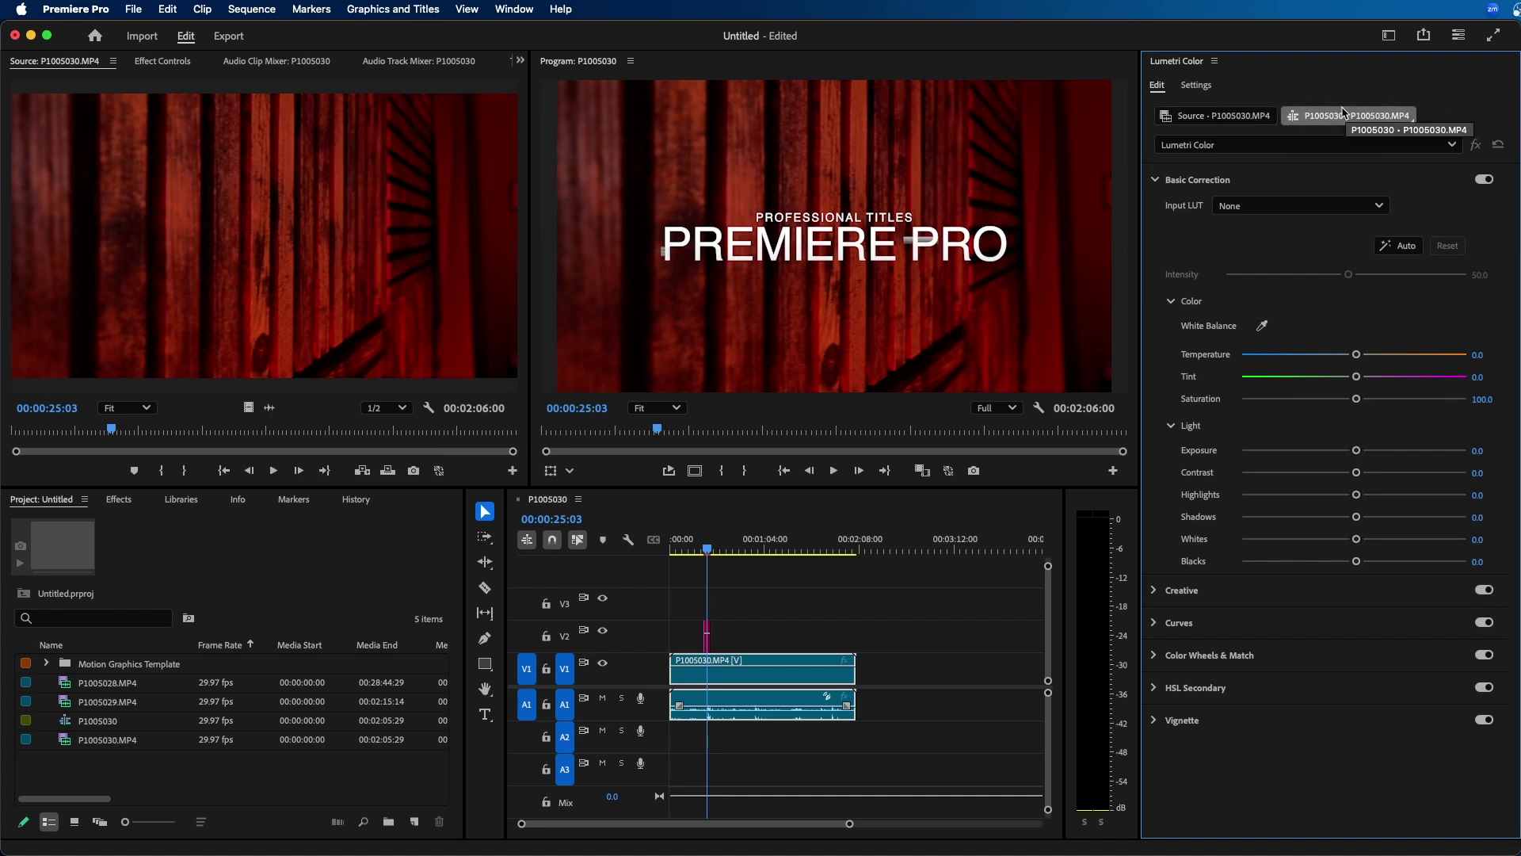
click(1354, 117)
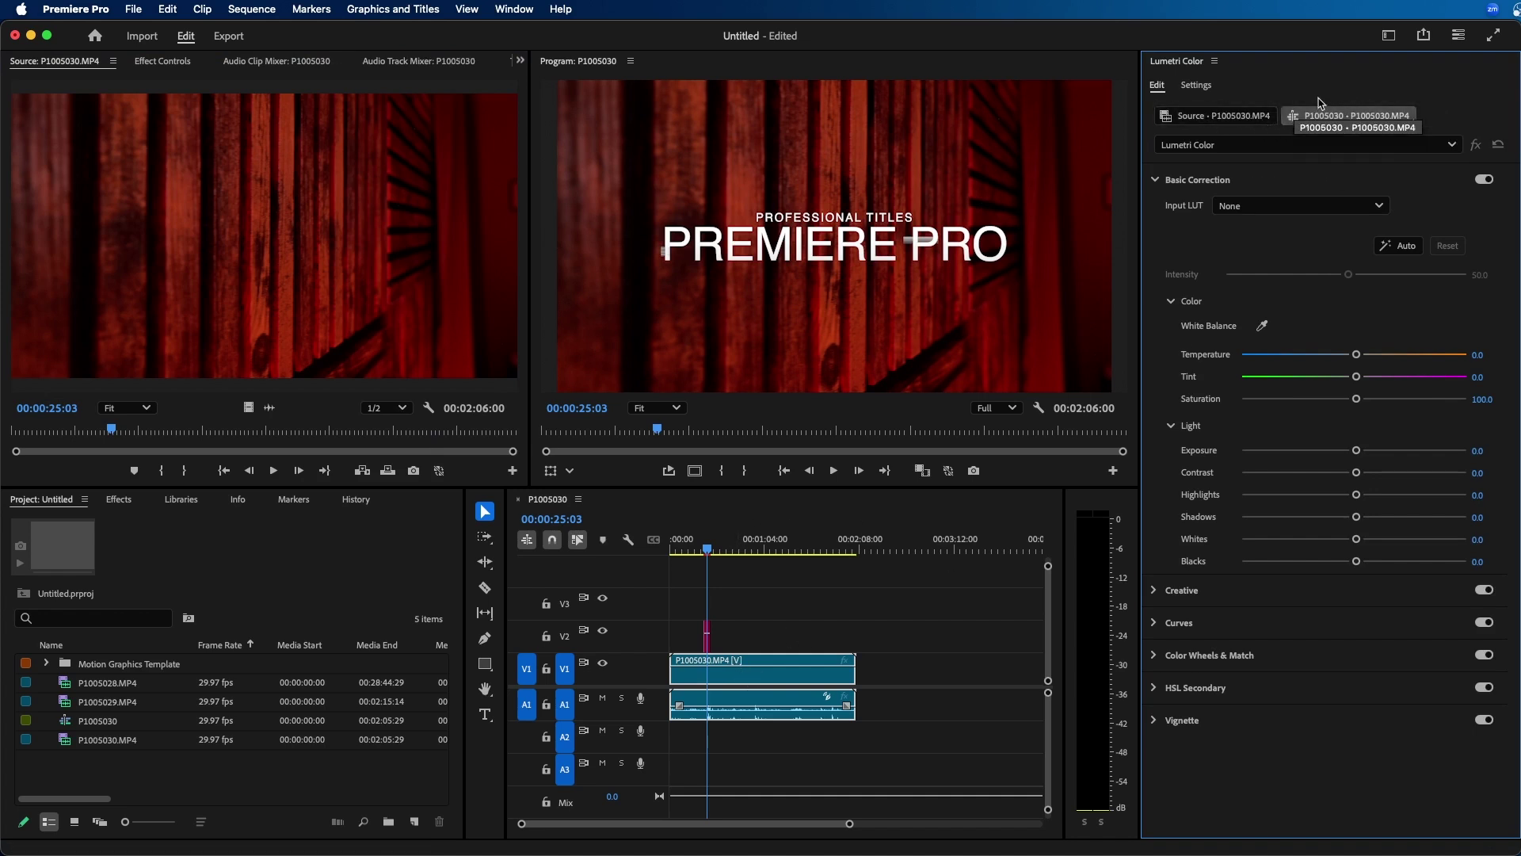
click(1399, 36)
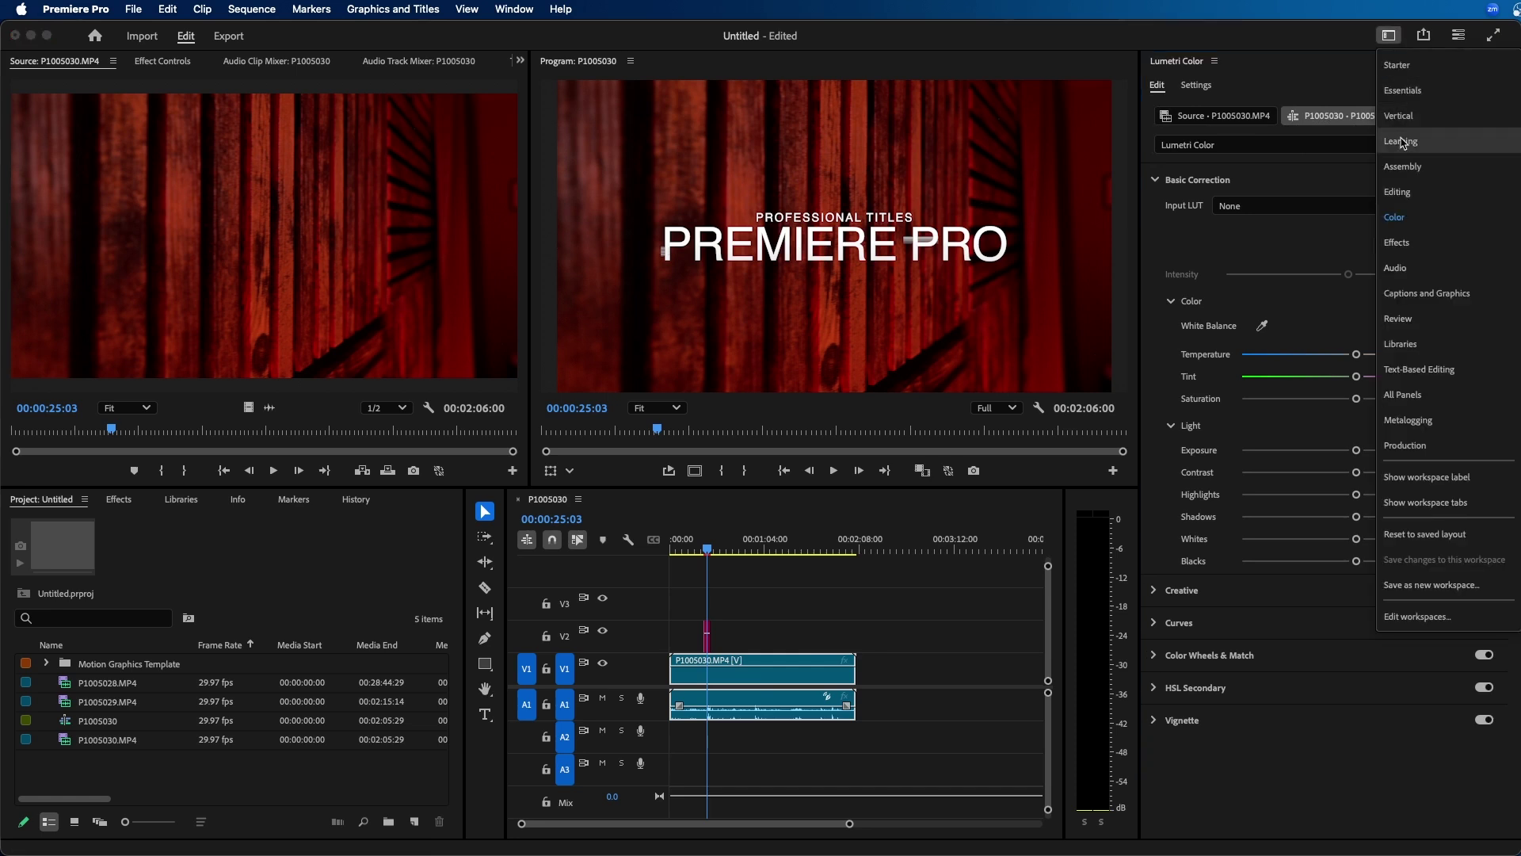
click(1398, 242)
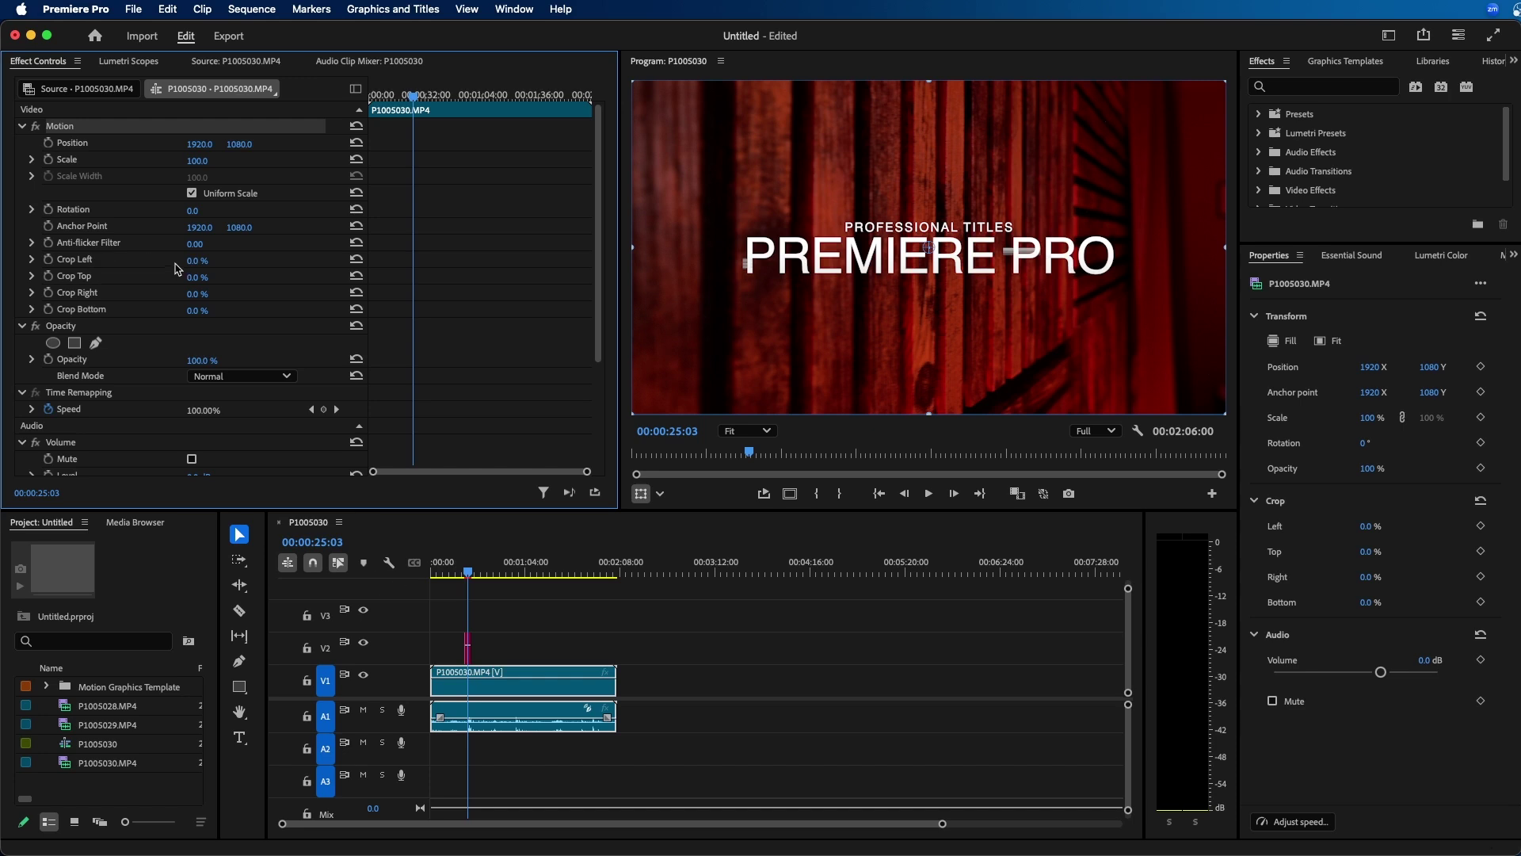
Set Crop Left on P1005030.MP4 to 11.0% in Effect Controls.
mouse_move(194, 260)
mouse_down()
mouse_move(317, 261)
mouse_move(214, 262)
mouse_up()
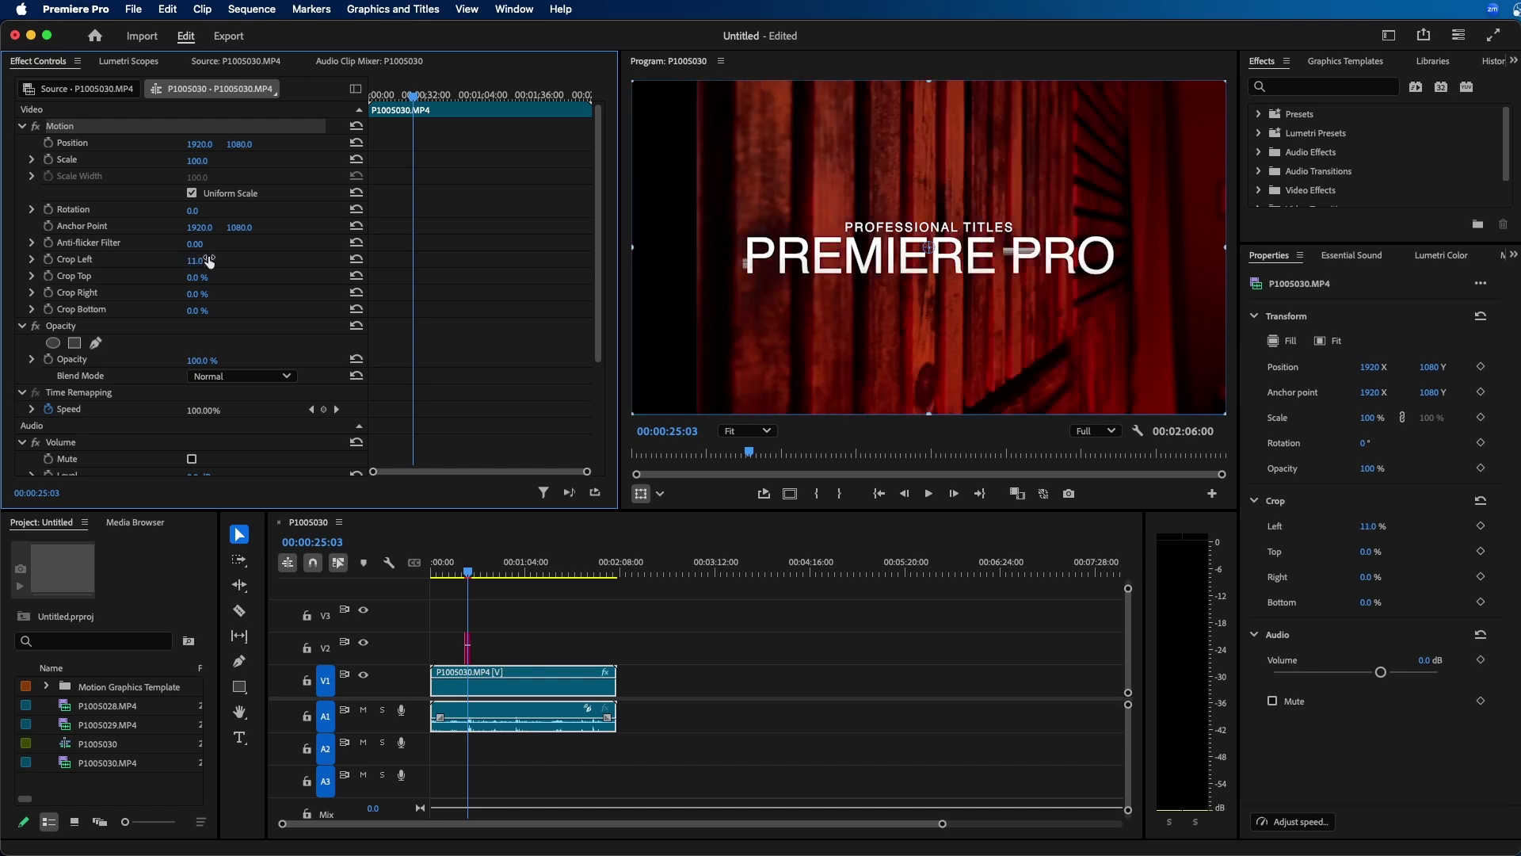
click(514, 8)
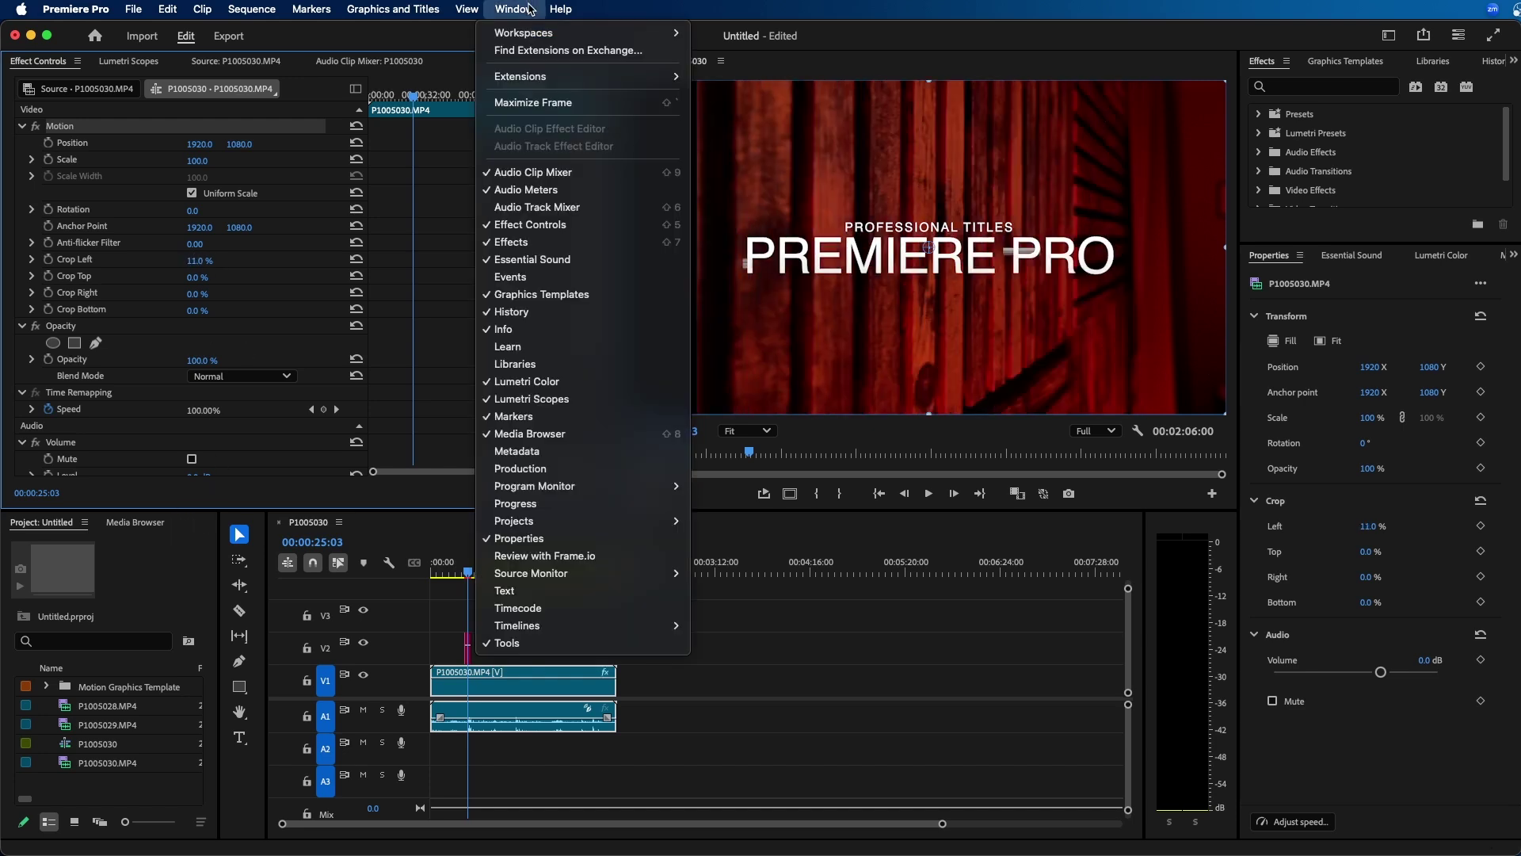
Apply the Crop effect to P1005030.MP4, then delete it, keeping the built-in 11% left crop.
click(532, 242)
text(crop)
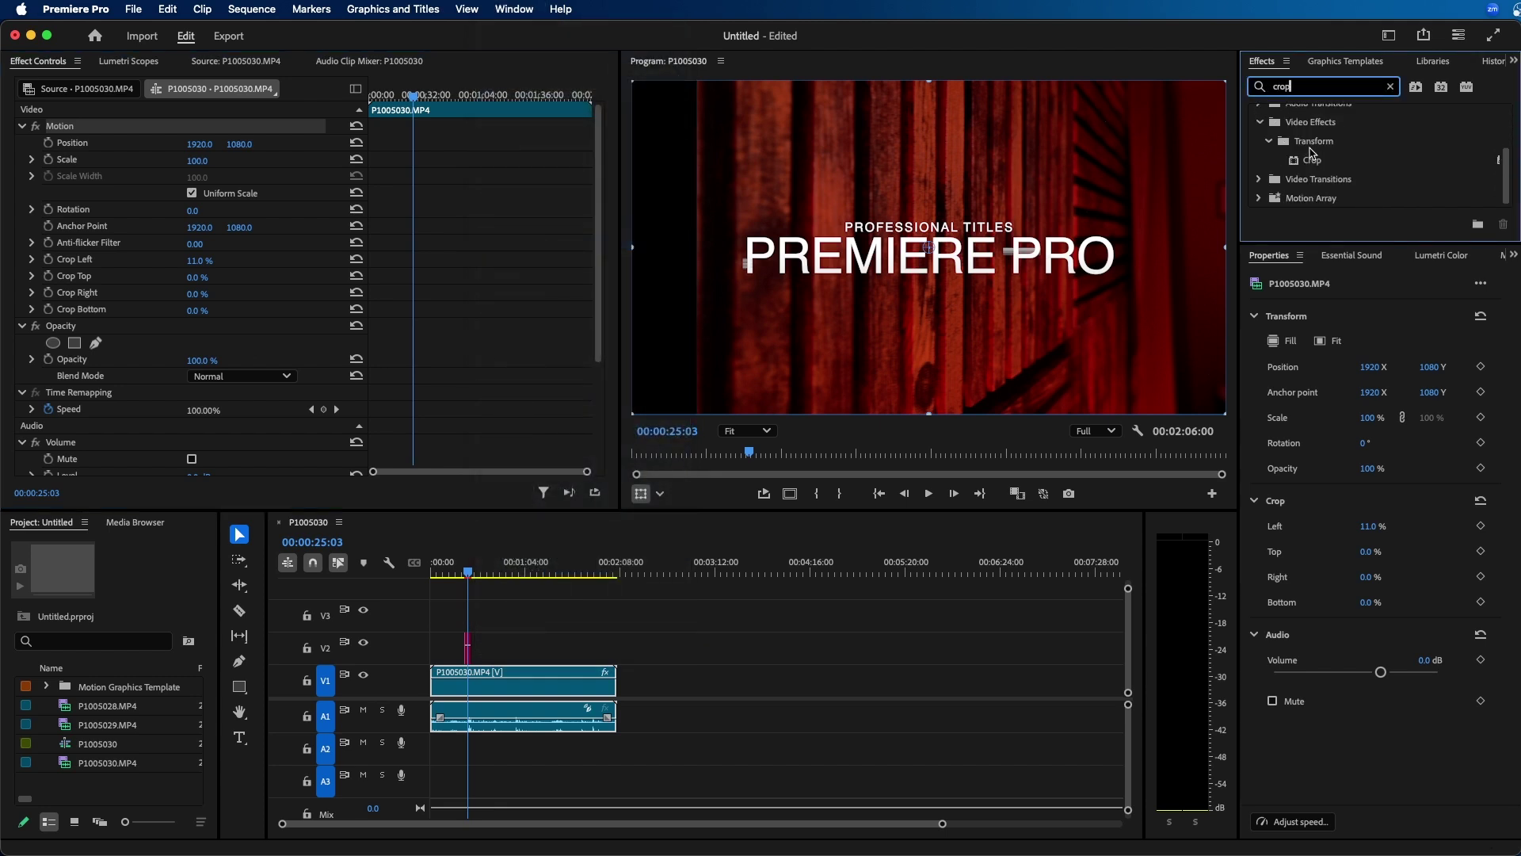
click(1315, 160)
drag(1315, 162, 485, 688)
scroll(396, 315, down, 5)
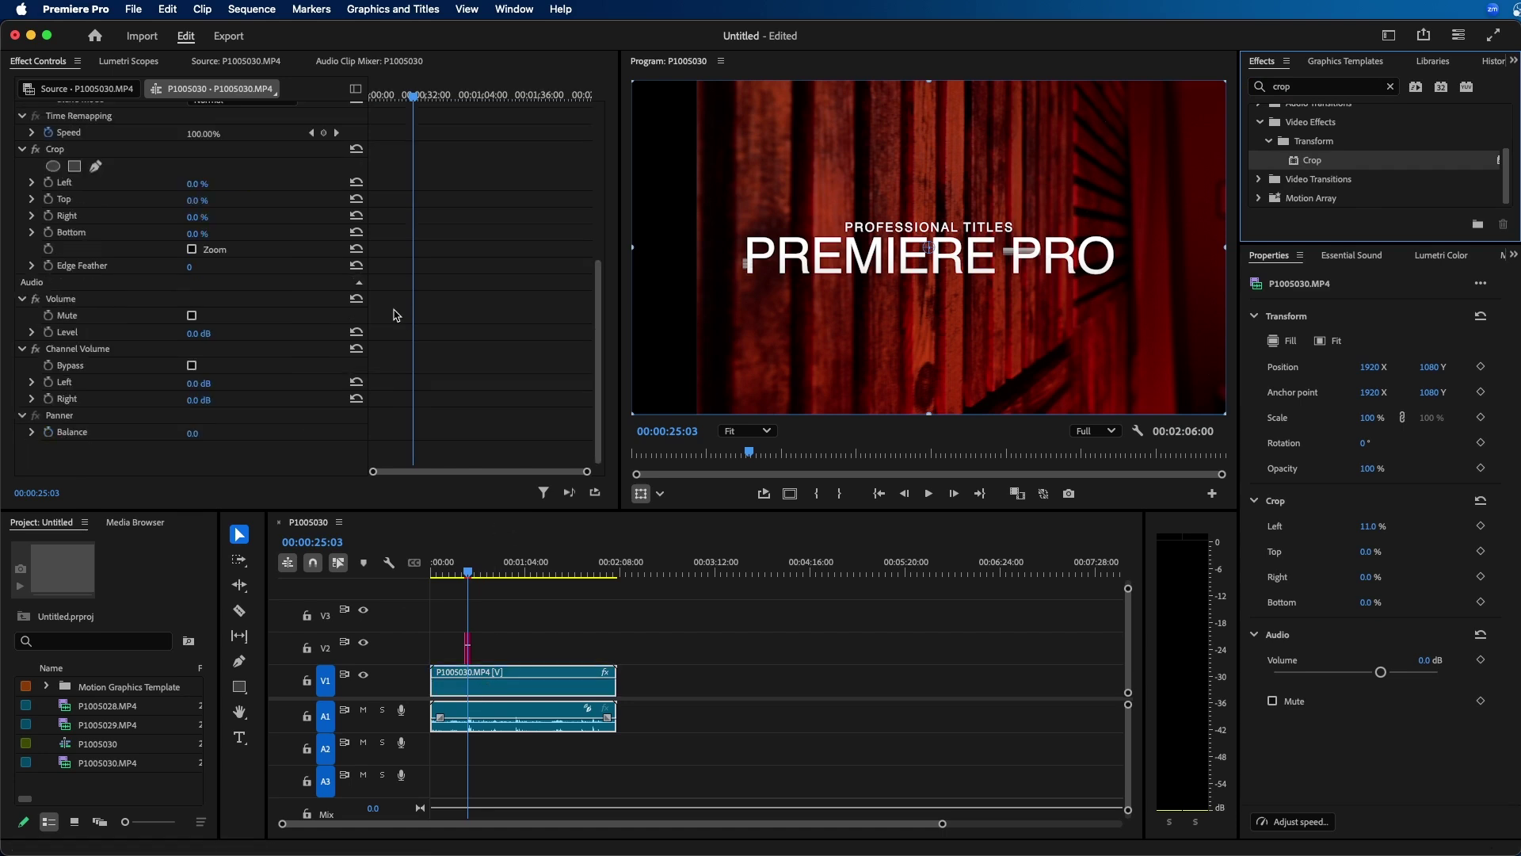
click(63, 150)
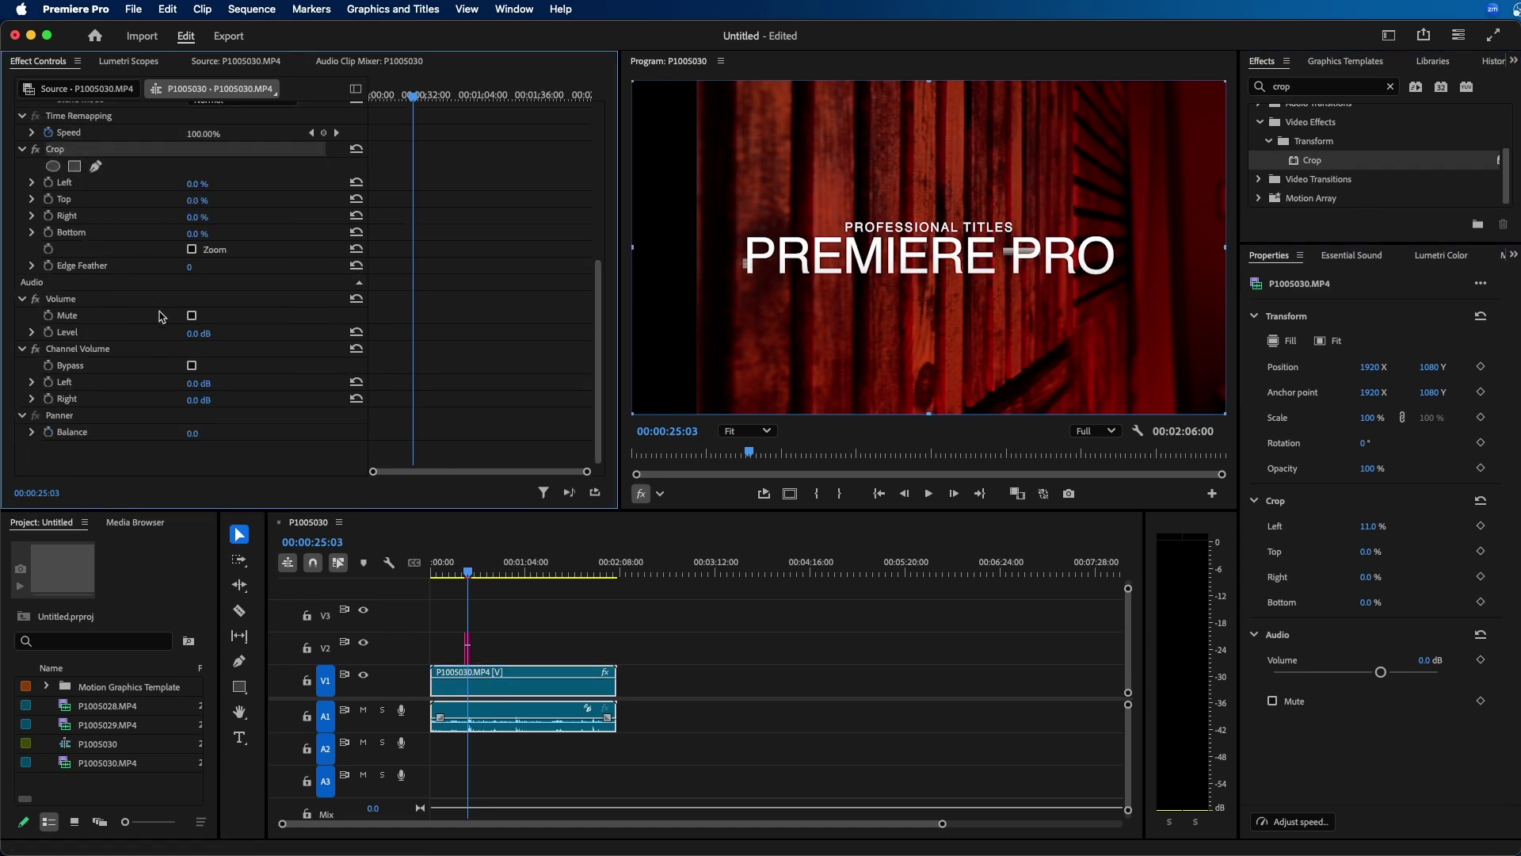
key(BackSpace)
scroll(161, 317, up, 3)
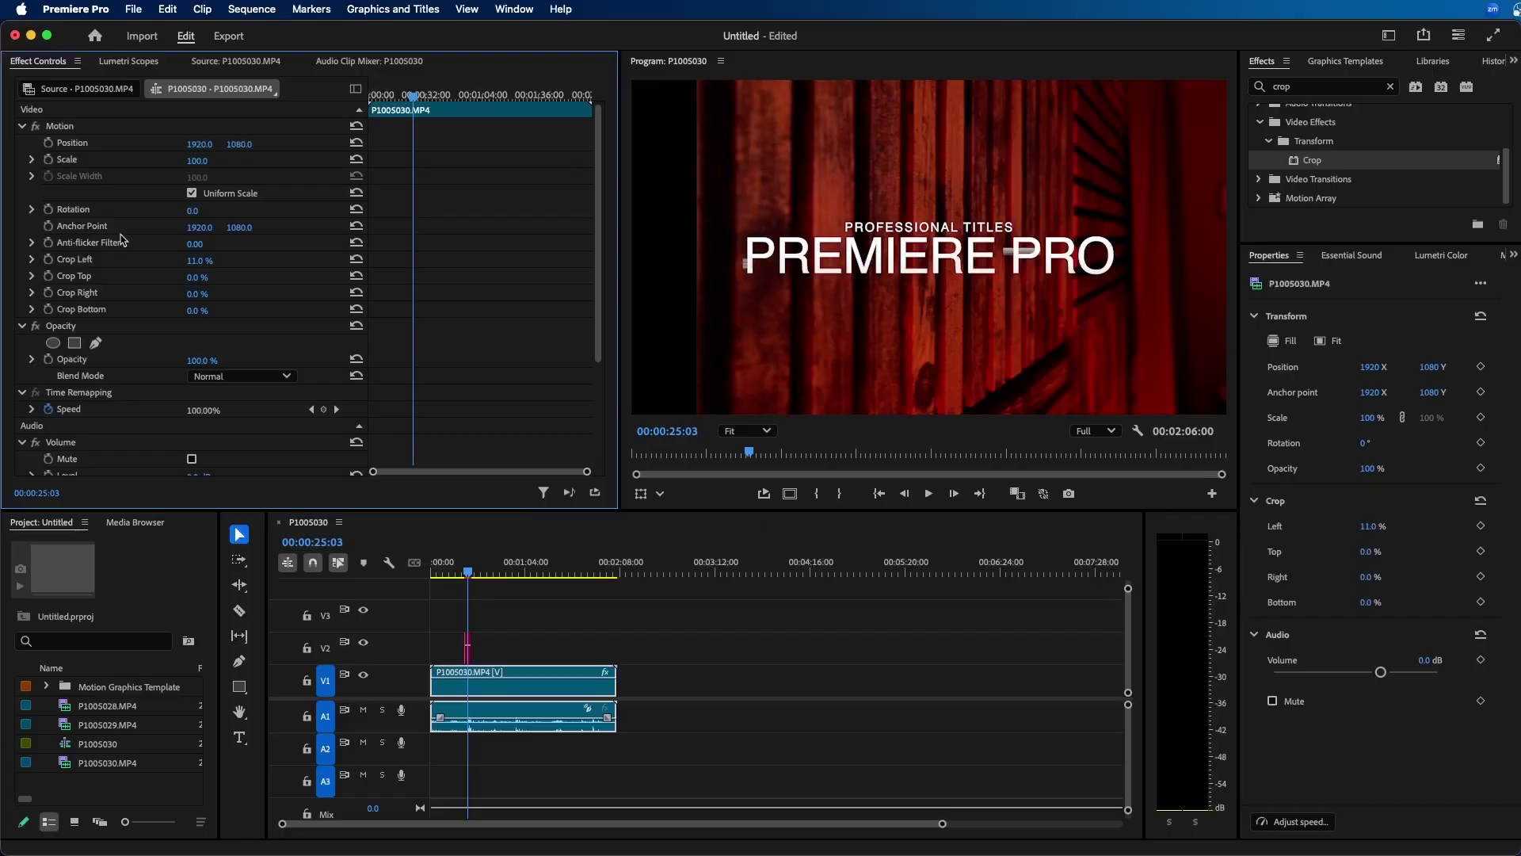
click(707, 493)
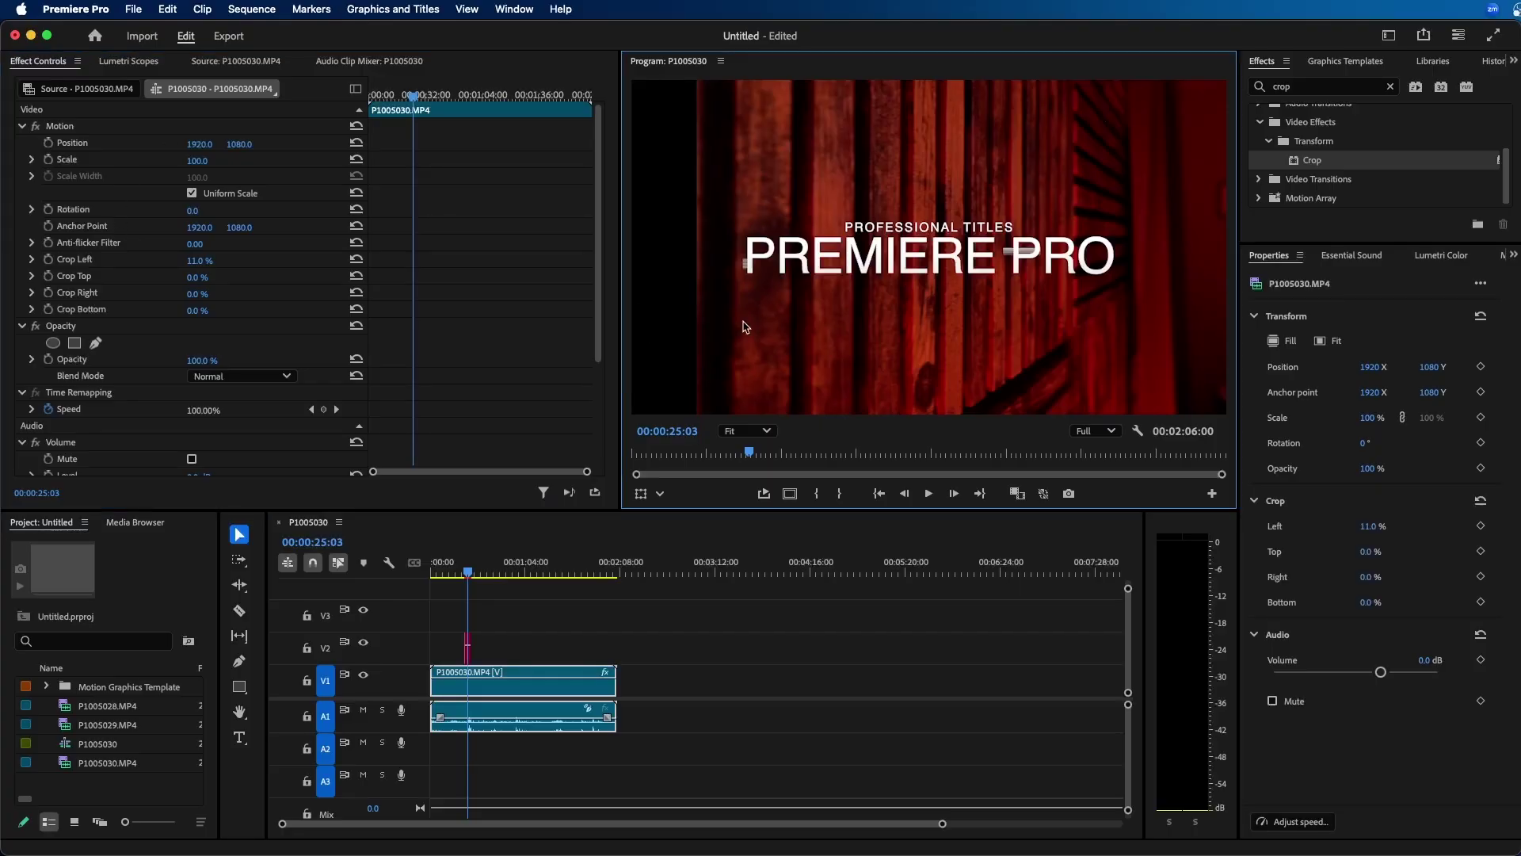
Scale the studio clip to 76.8 and rotate it -4.9° with Program Monitor handles.
click(641, 493)
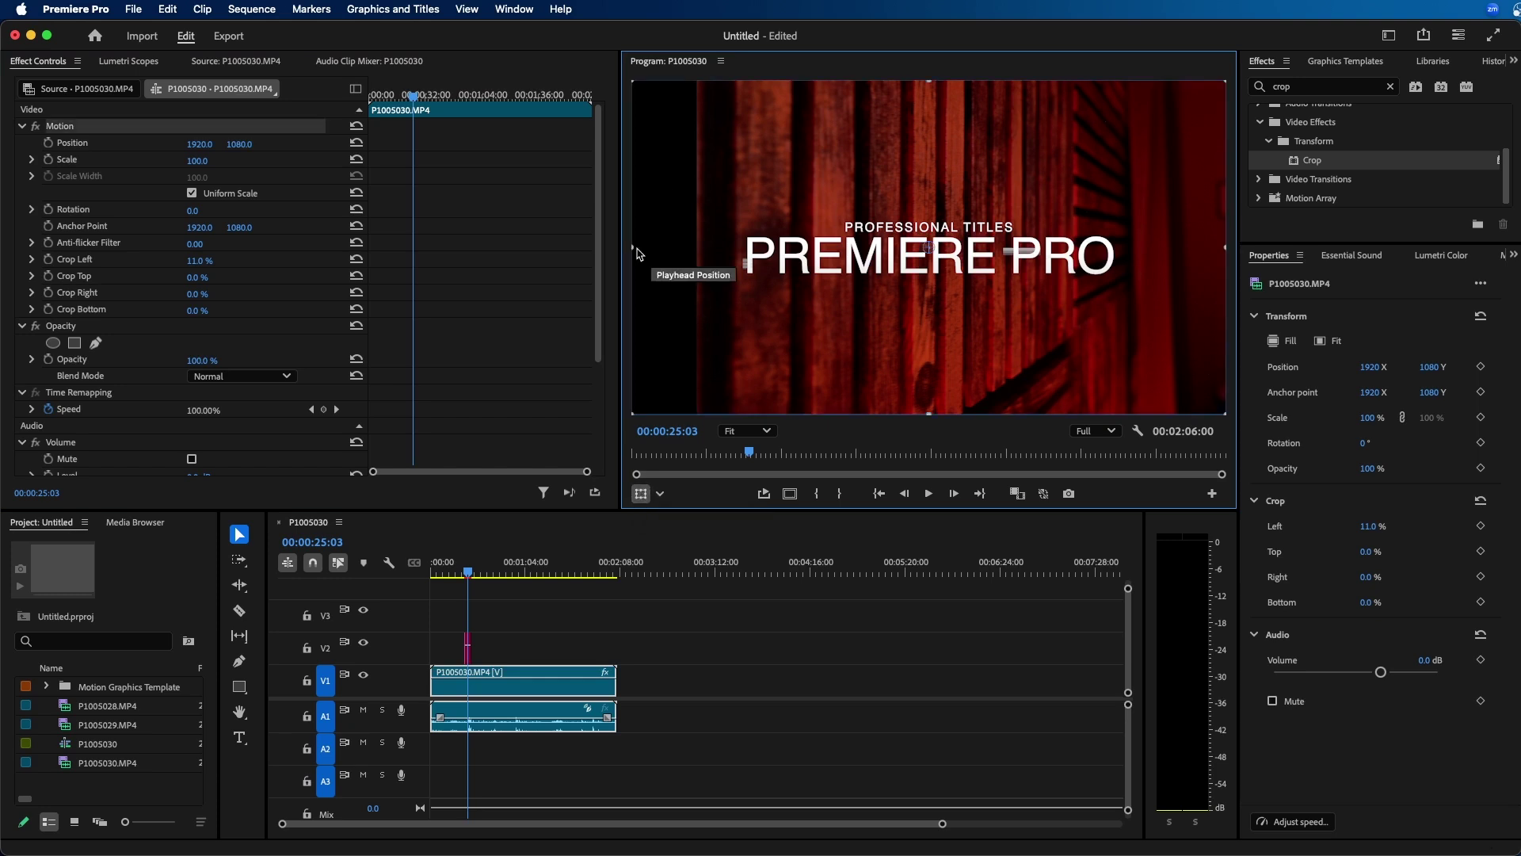
drag(633, 248, 702, 238)
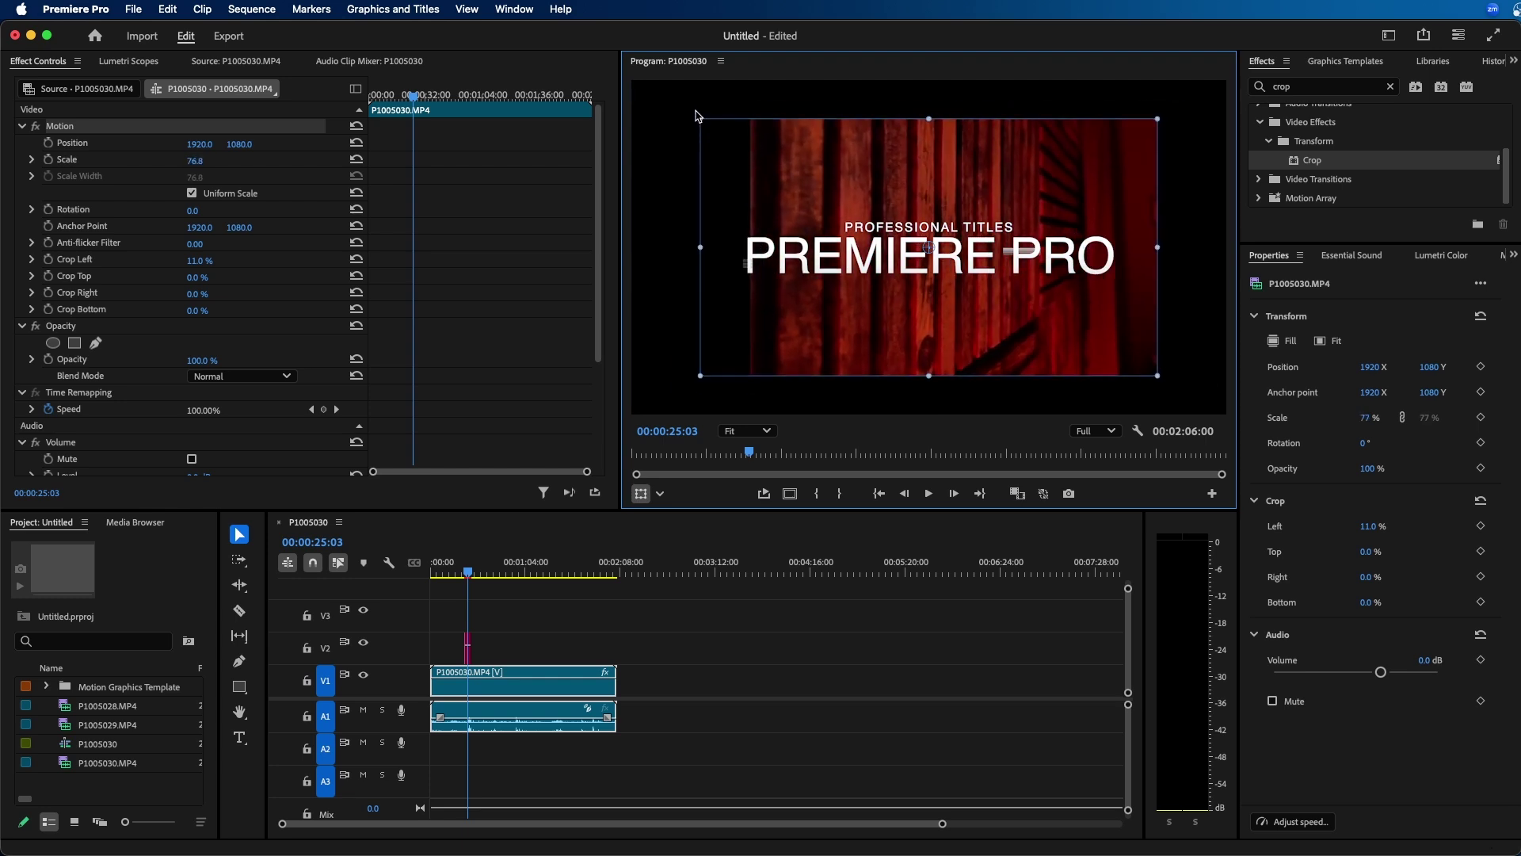
mouse_move(697, 119)
mouse_down()
mouse_move(737, 88)
mouse_move(664, 131)
mouse_move(680, 127)
mouse_up()
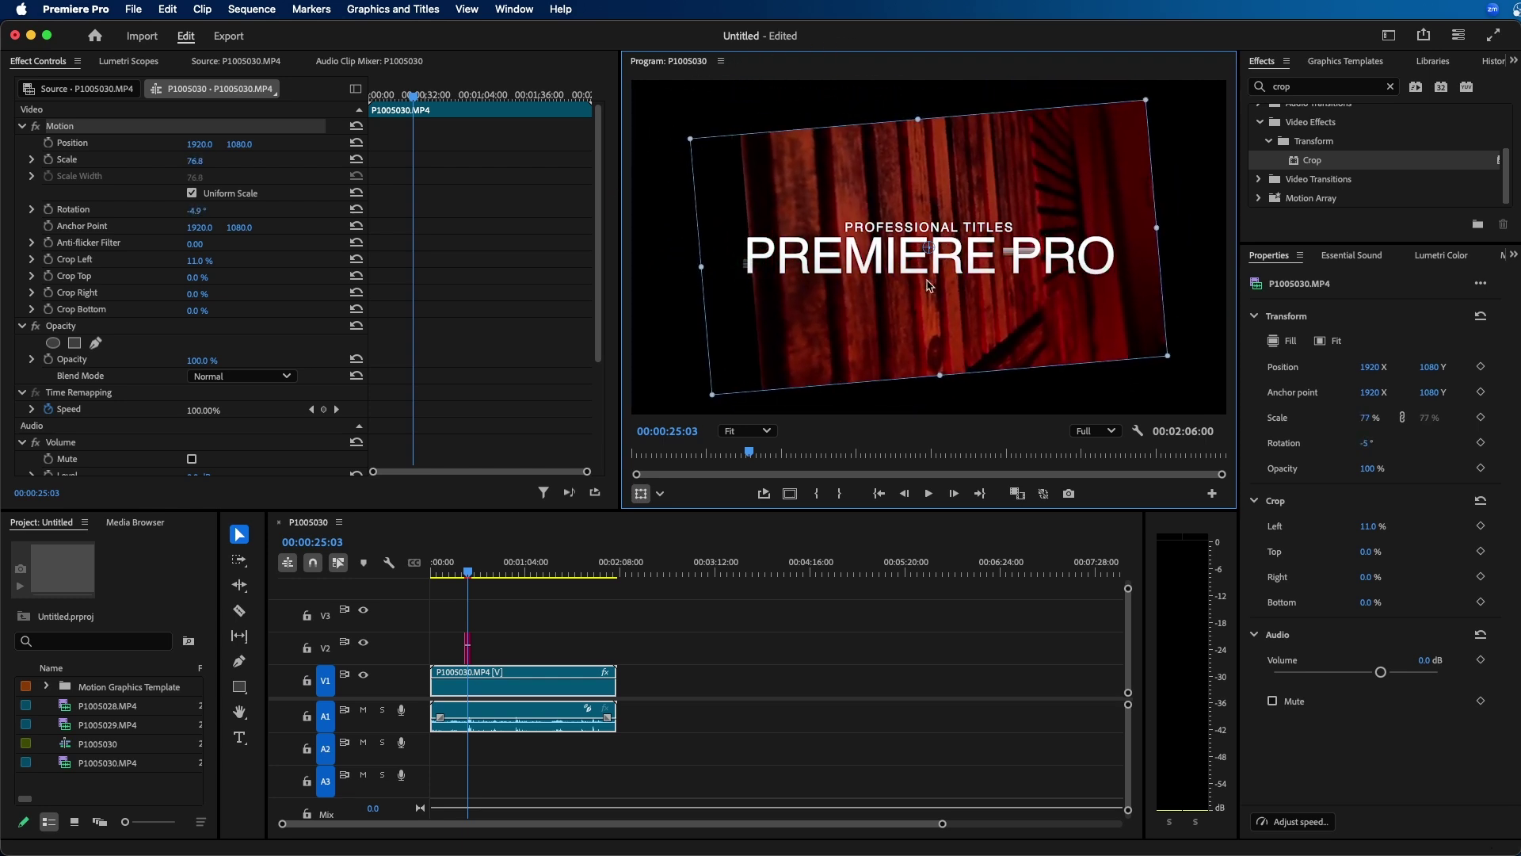
Switch the Program Monitor's on-screen editing to Crop and drag the tilted clip's left crop edge.
click(661, 494)
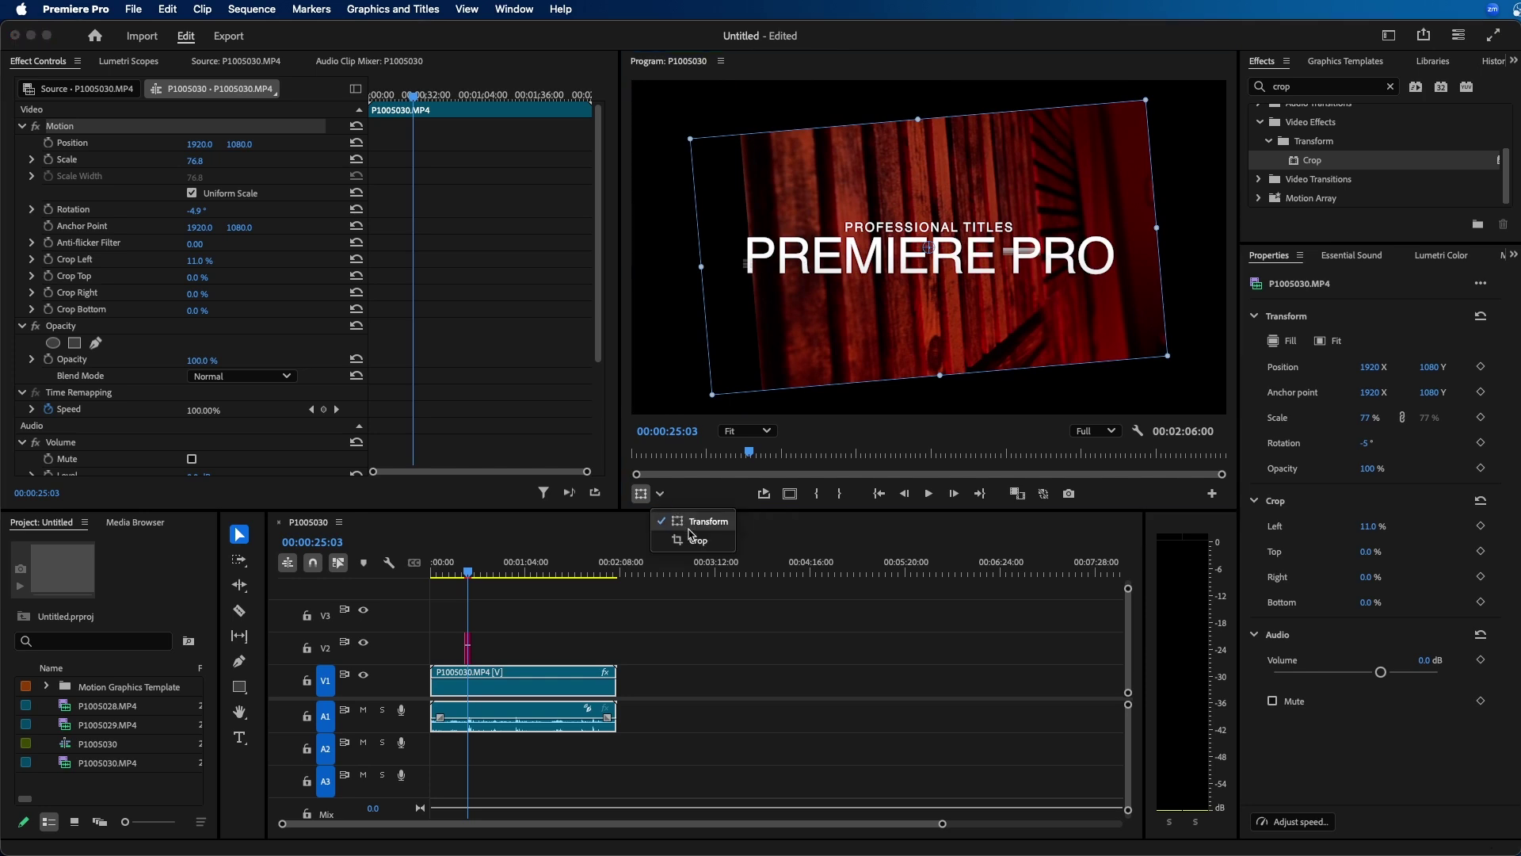
click(692, 542)
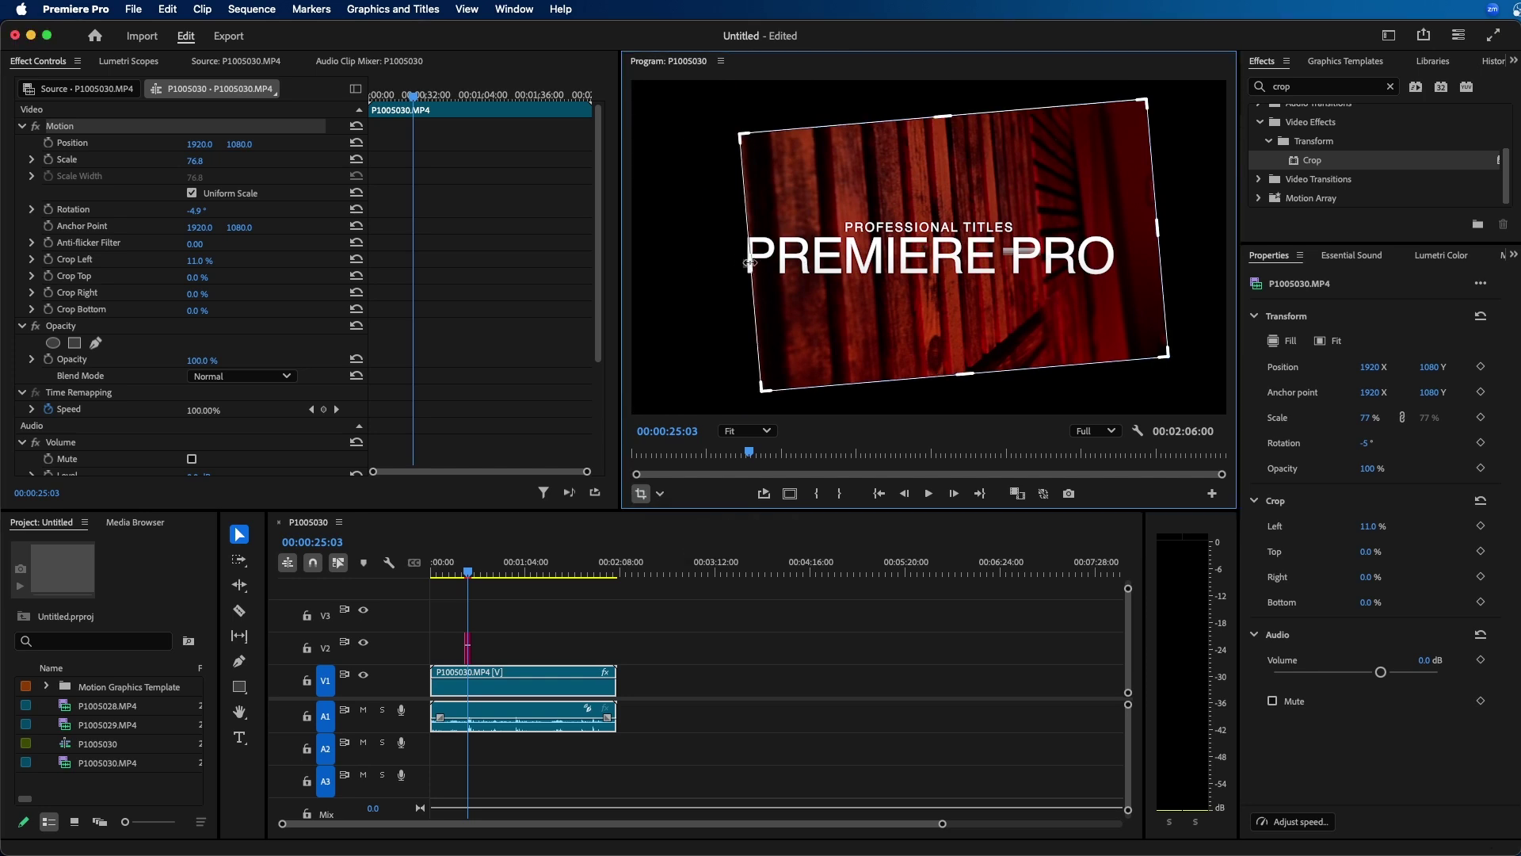
drag(750, 262, 1000, 204)
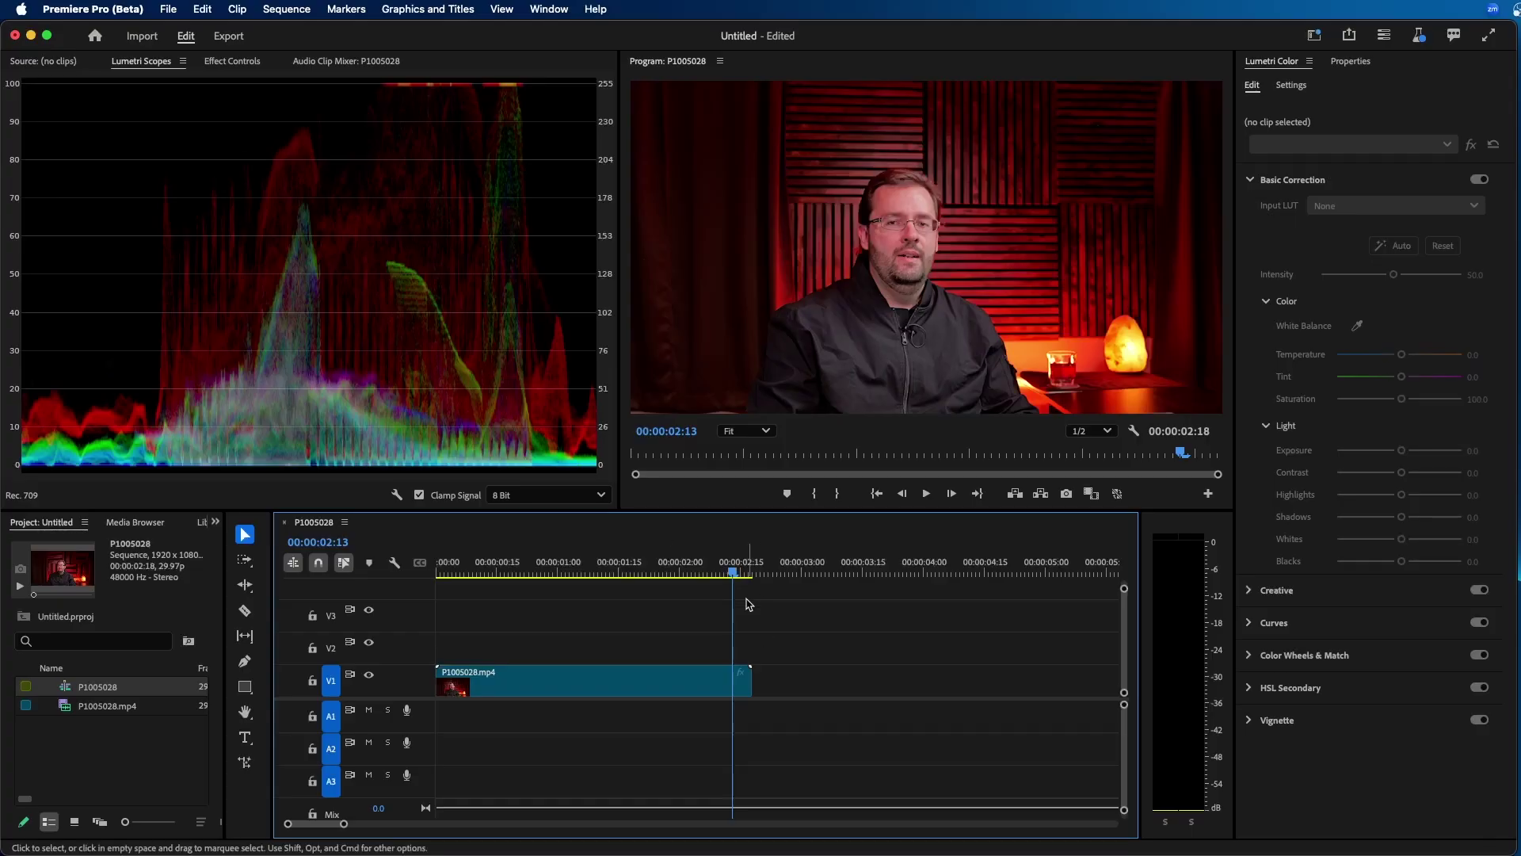
Extend the presenter clip's end to 00:00:03:17 with Generative Extend.
mouse_move(724, 575)
mouse_down()
mouse_move(693, 575)
mouse_move(737, 575)
mouse_up()
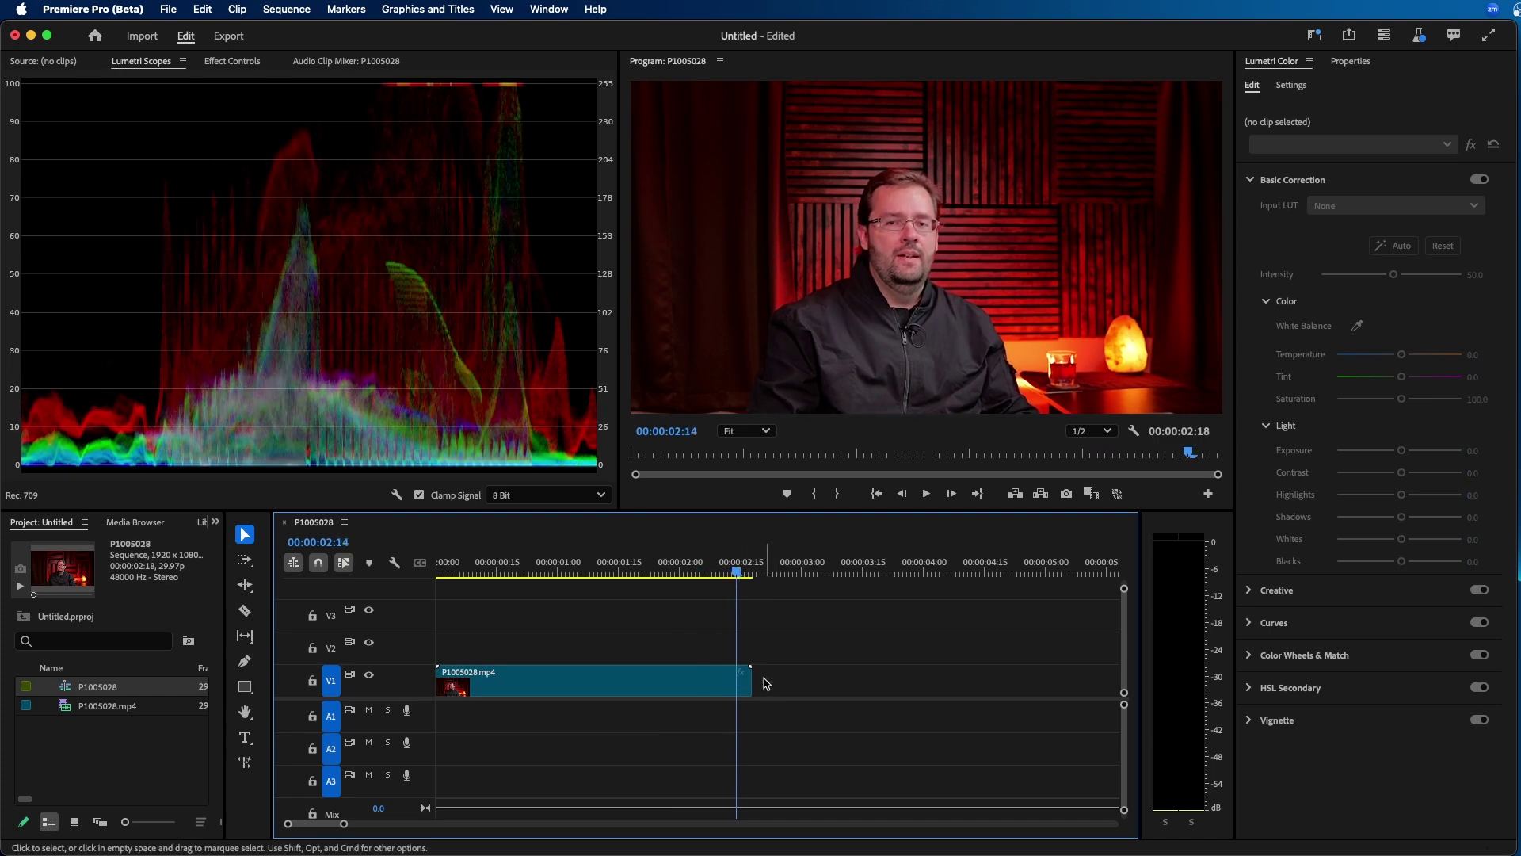
drag(750, 670, 825, 668)
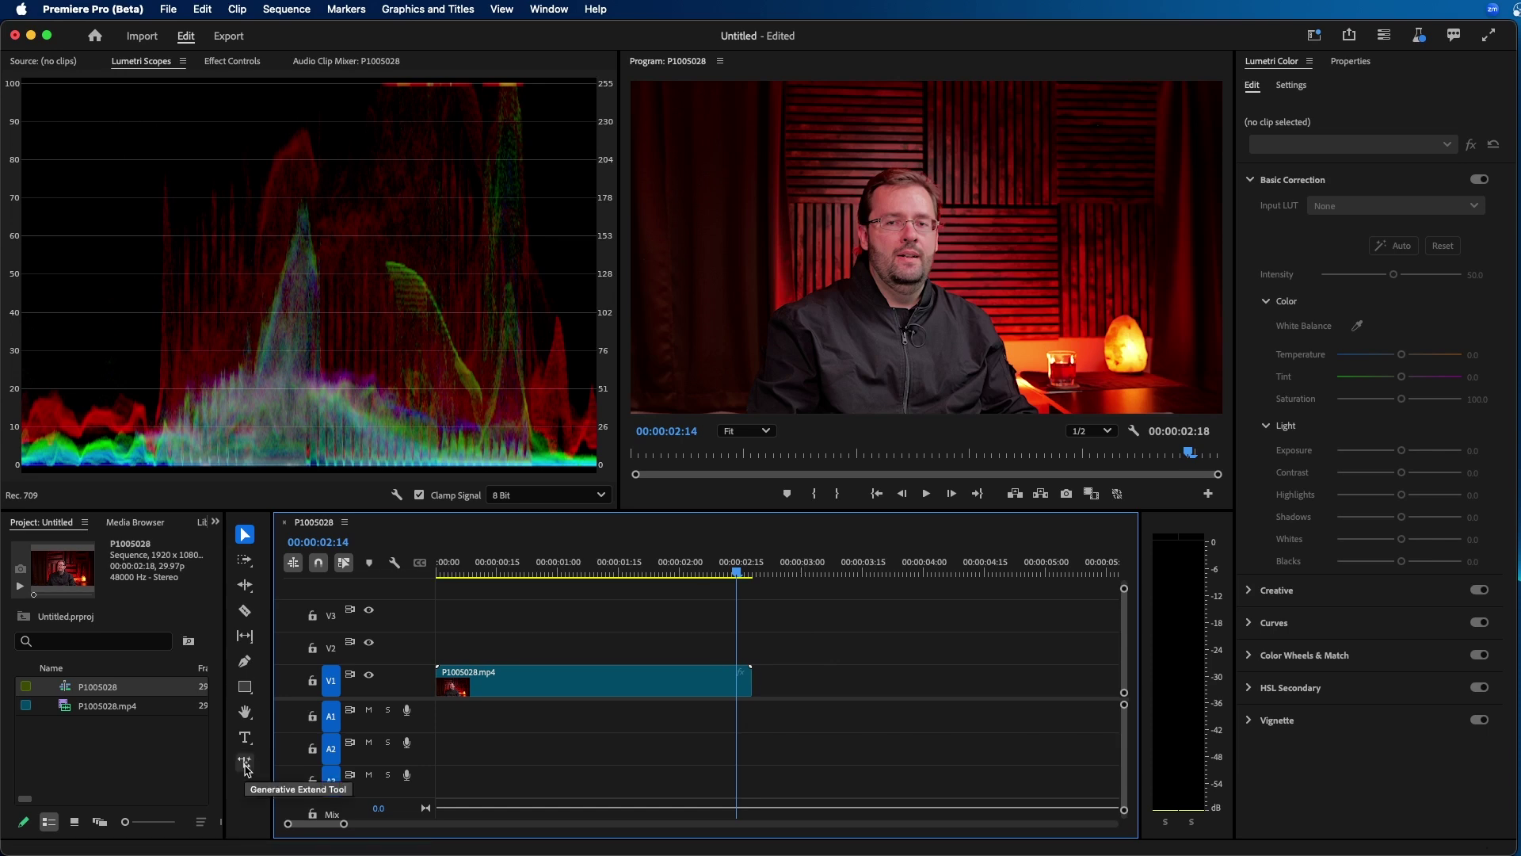
click(246, 764)
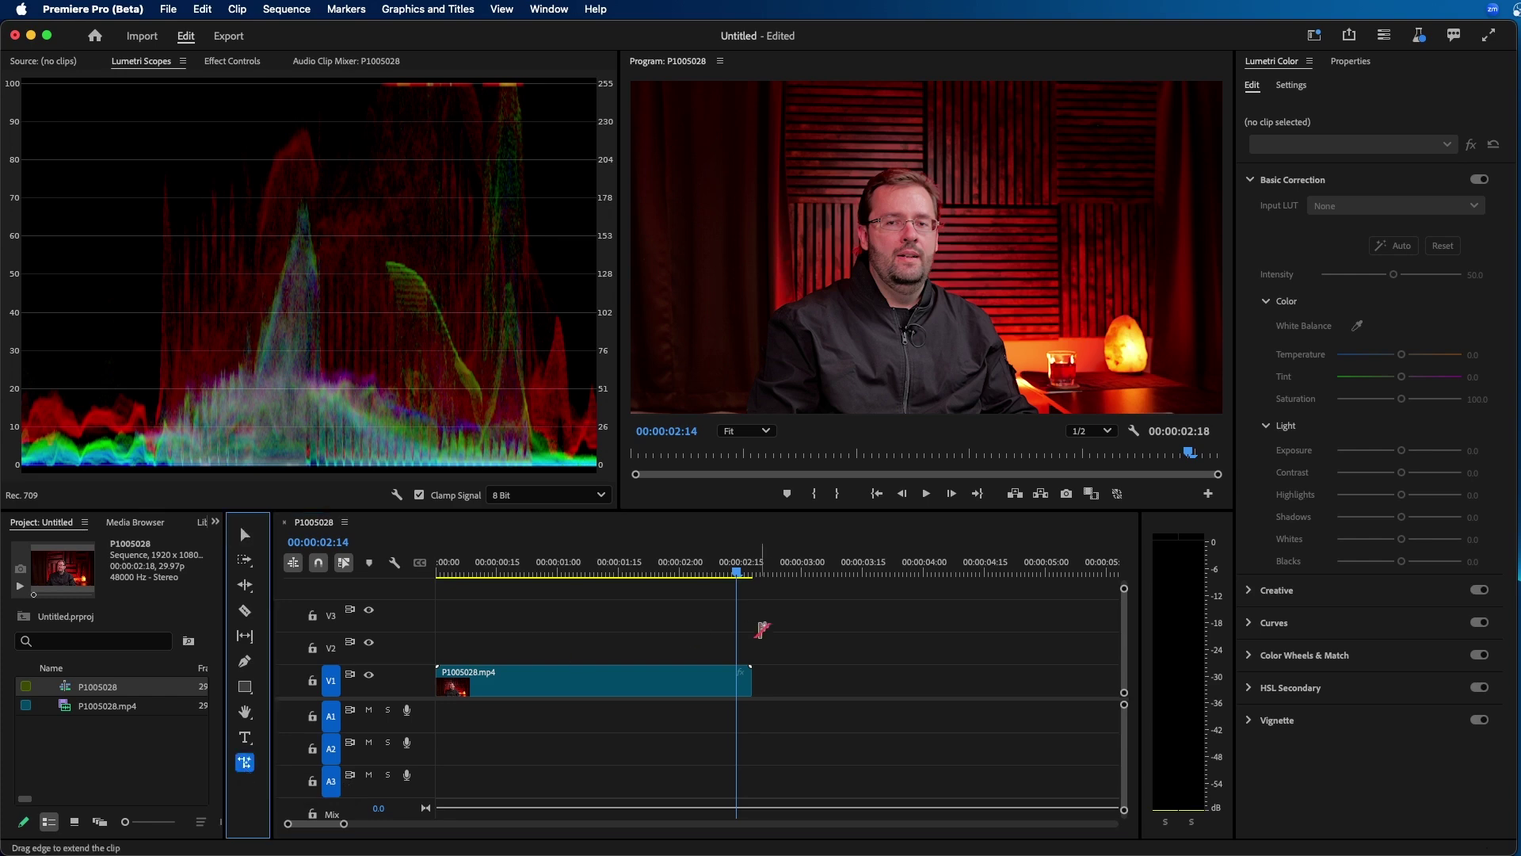
drag(750, 674, 870, 671)
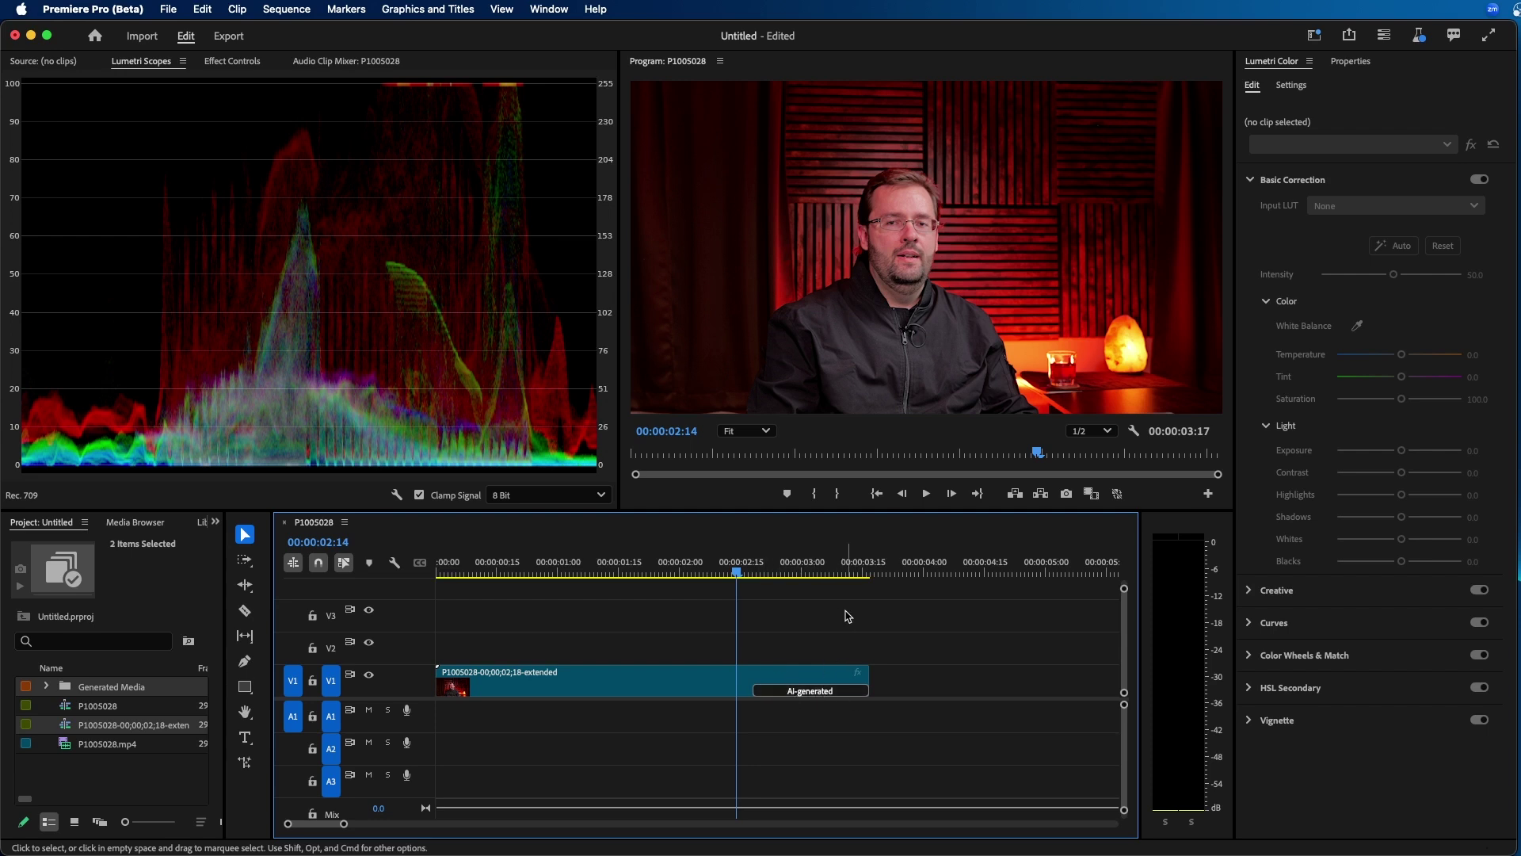
key(space)
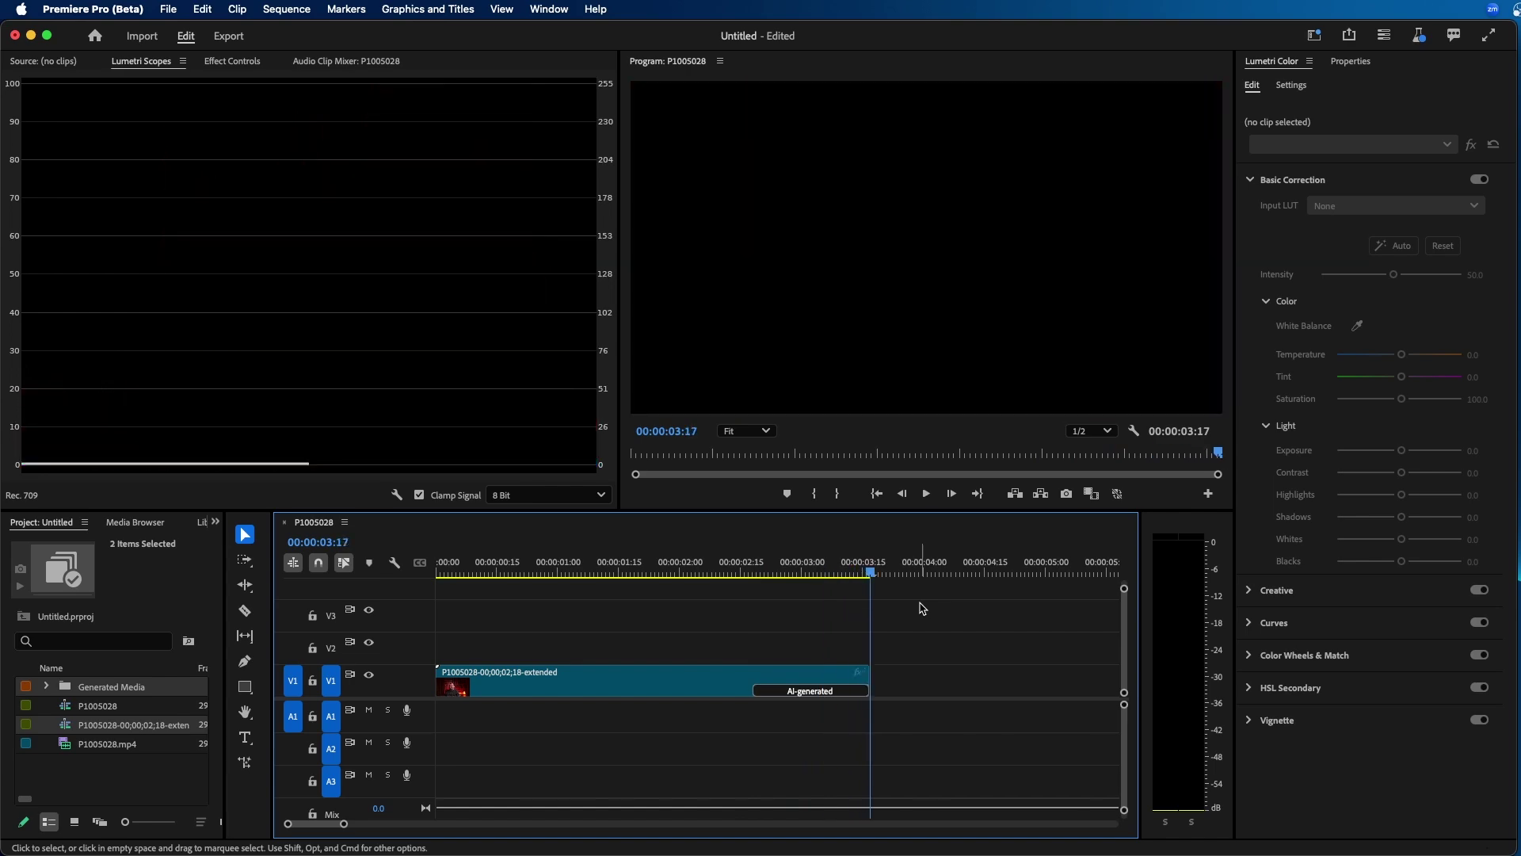
drag(741, 572, 784, 578)
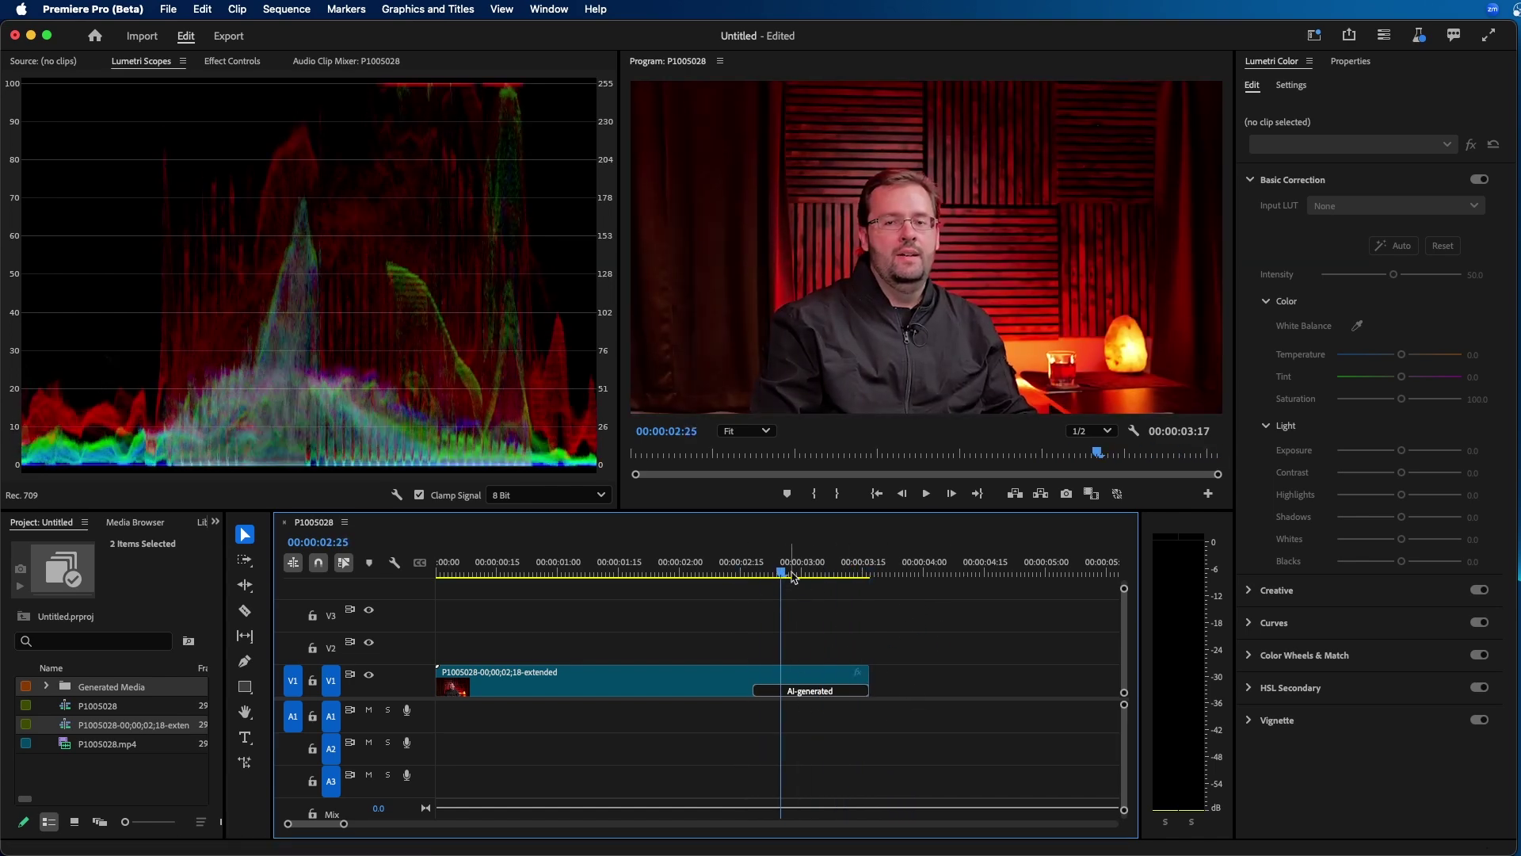
click(737, 569)
drag(737, 569, 713, 571)
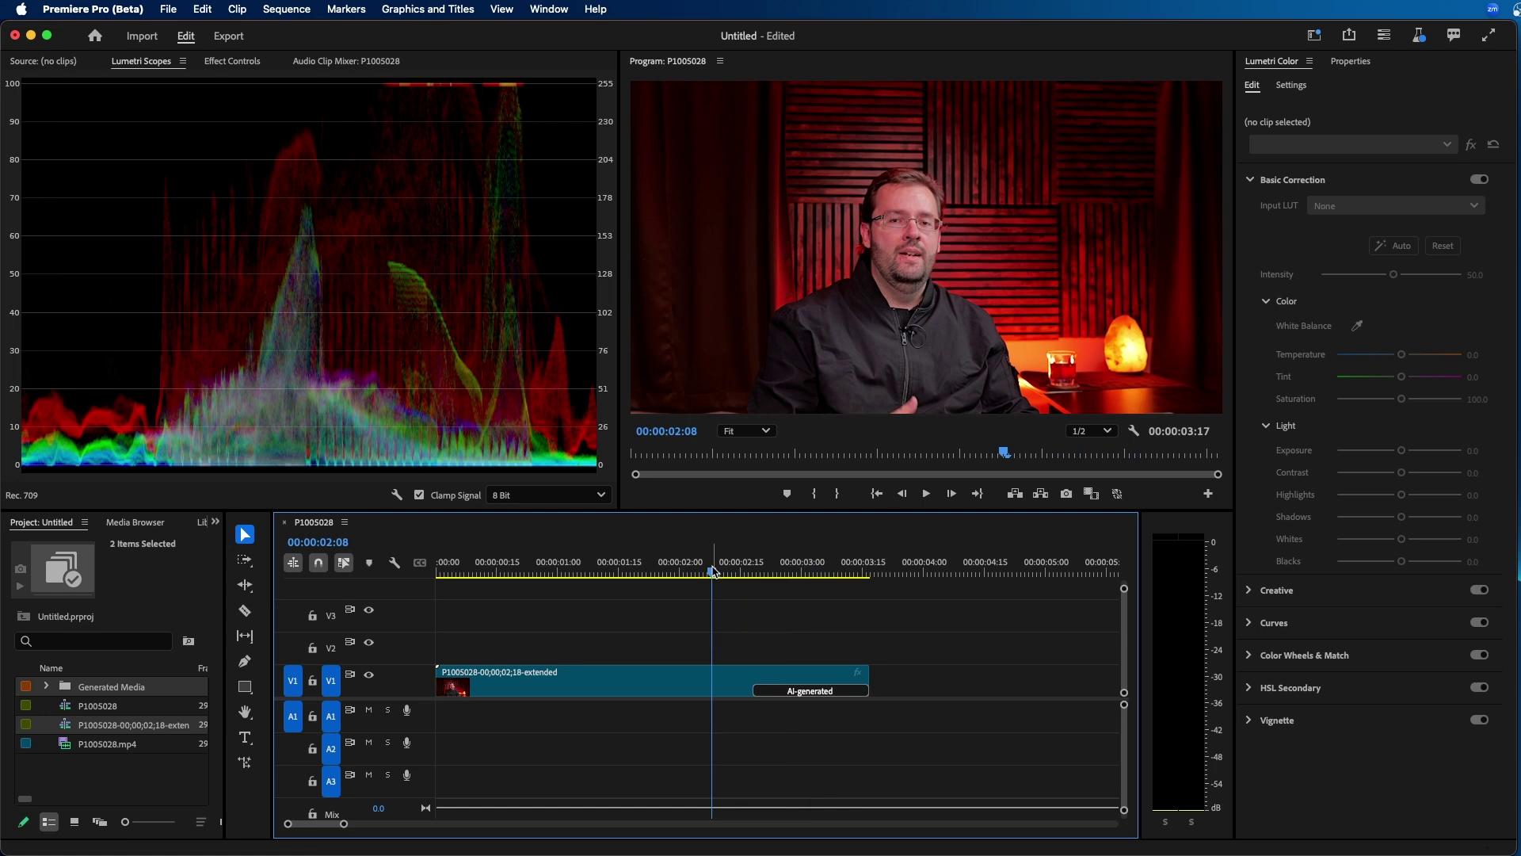
key(space)
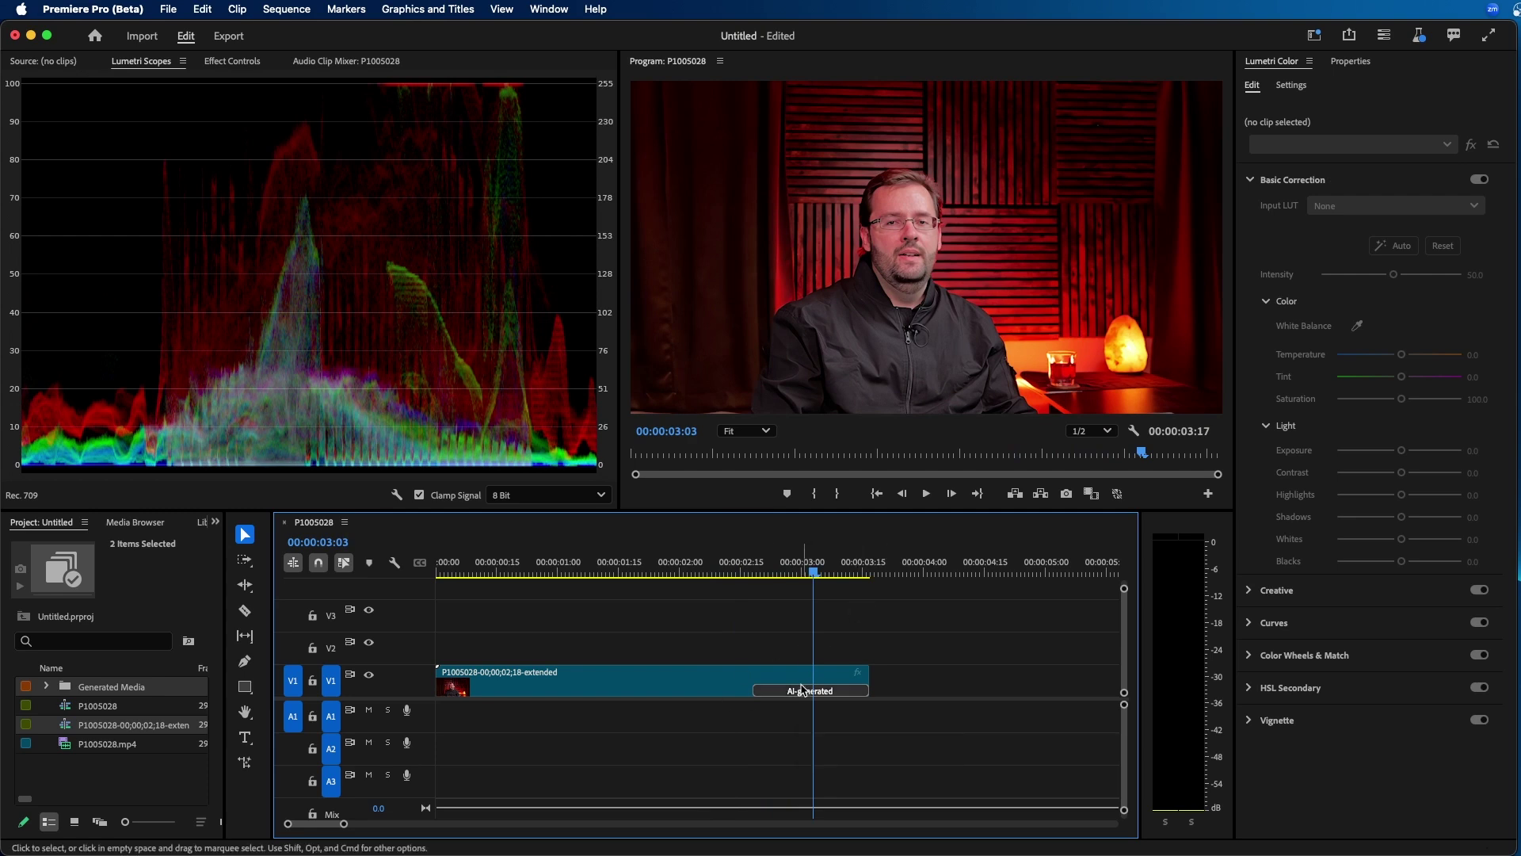
click(803, 691)
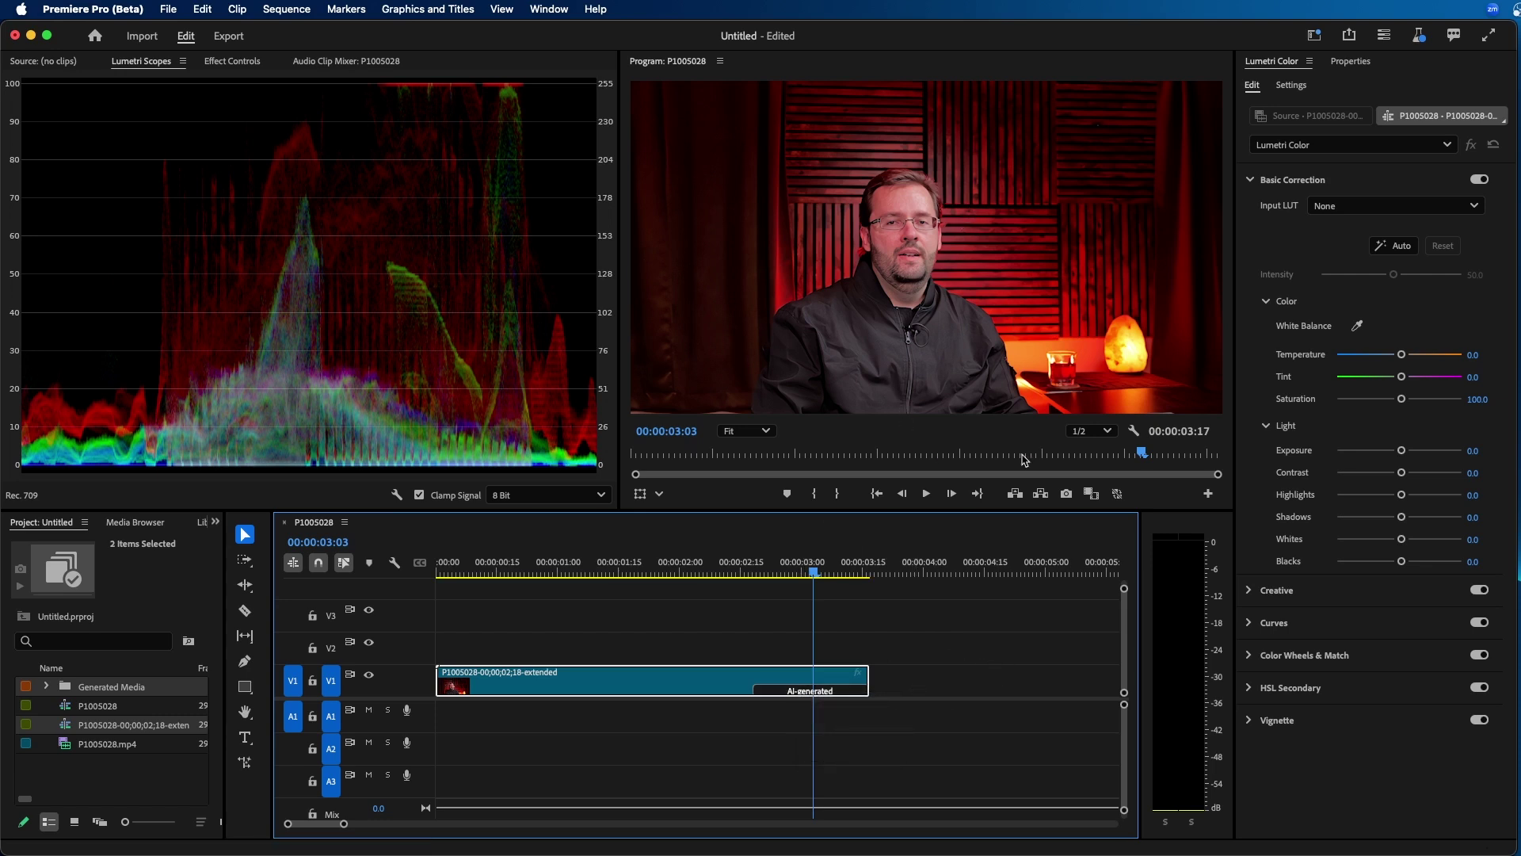
Razor-cut the presenter clip where the AI-generated tail begins, then return to the Selection tool.
key(c)
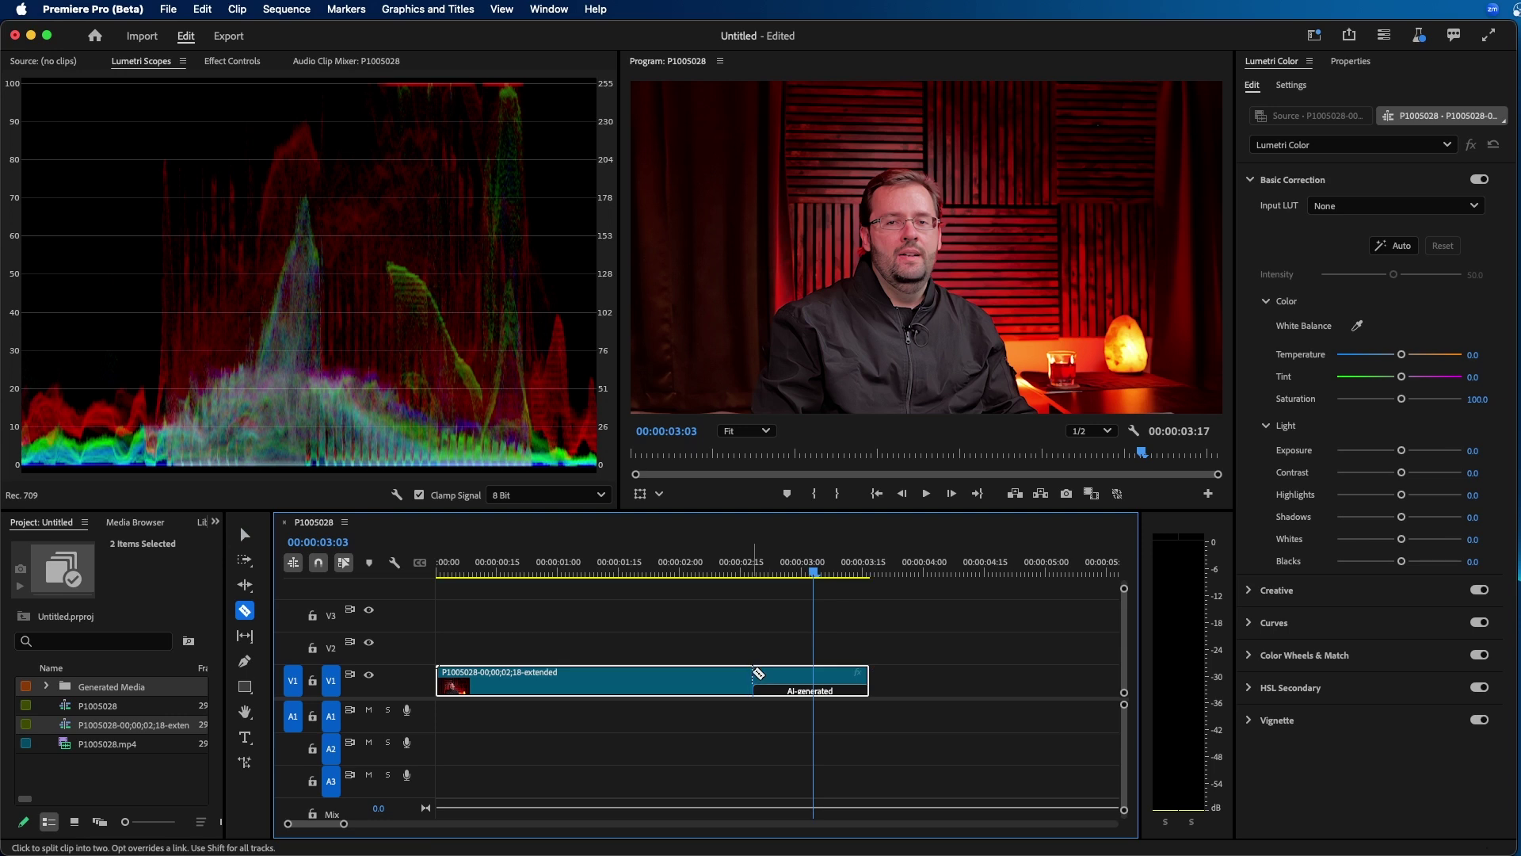
click(754, 673)
key(v)
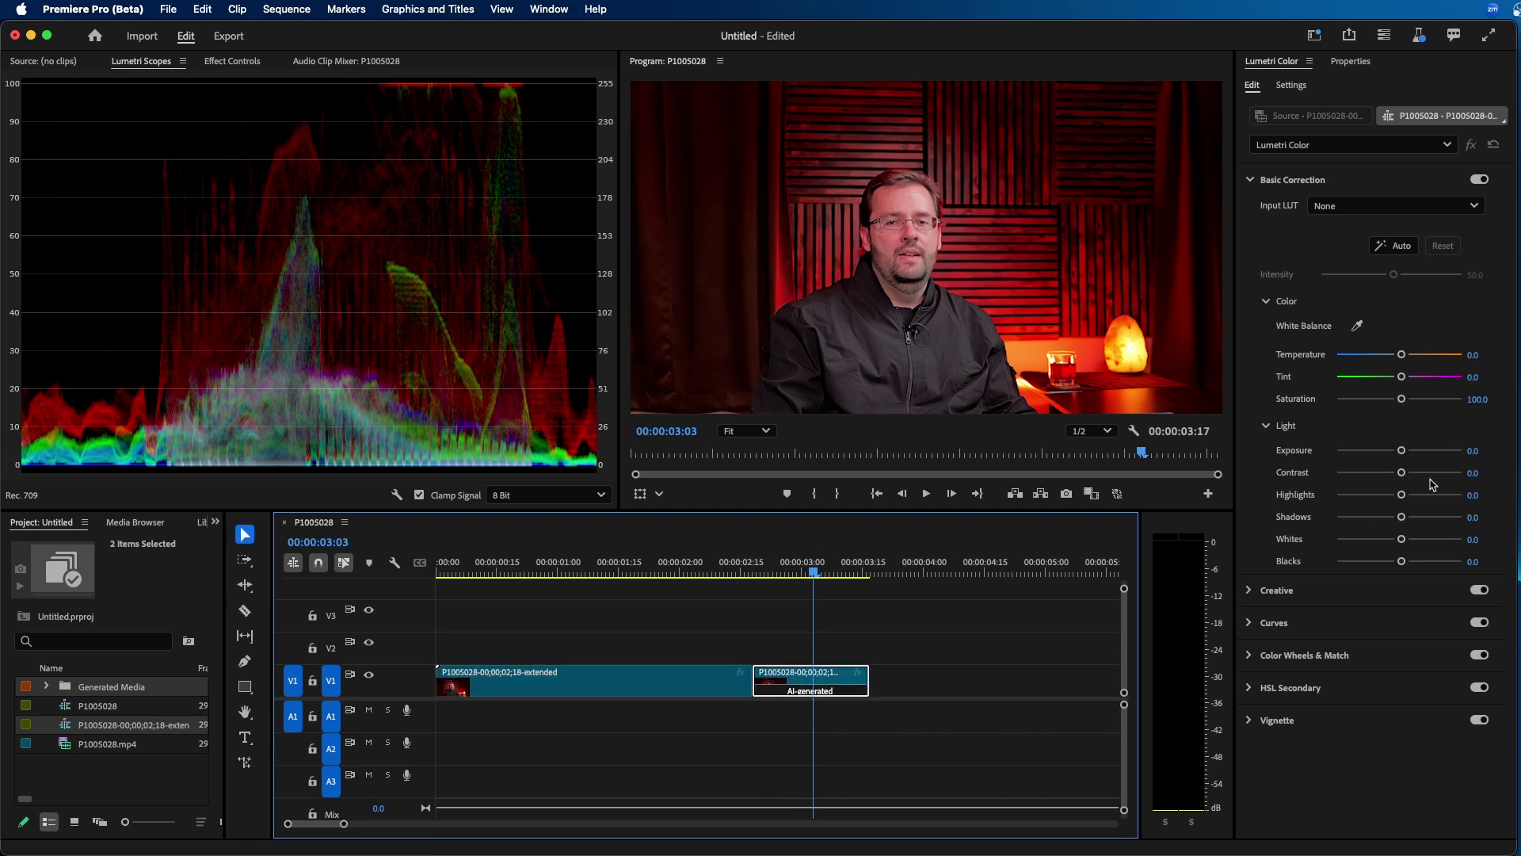
Leave Exposure unchanged and play back from 00:00:02:08 to review the cut.
click(1482, 450)
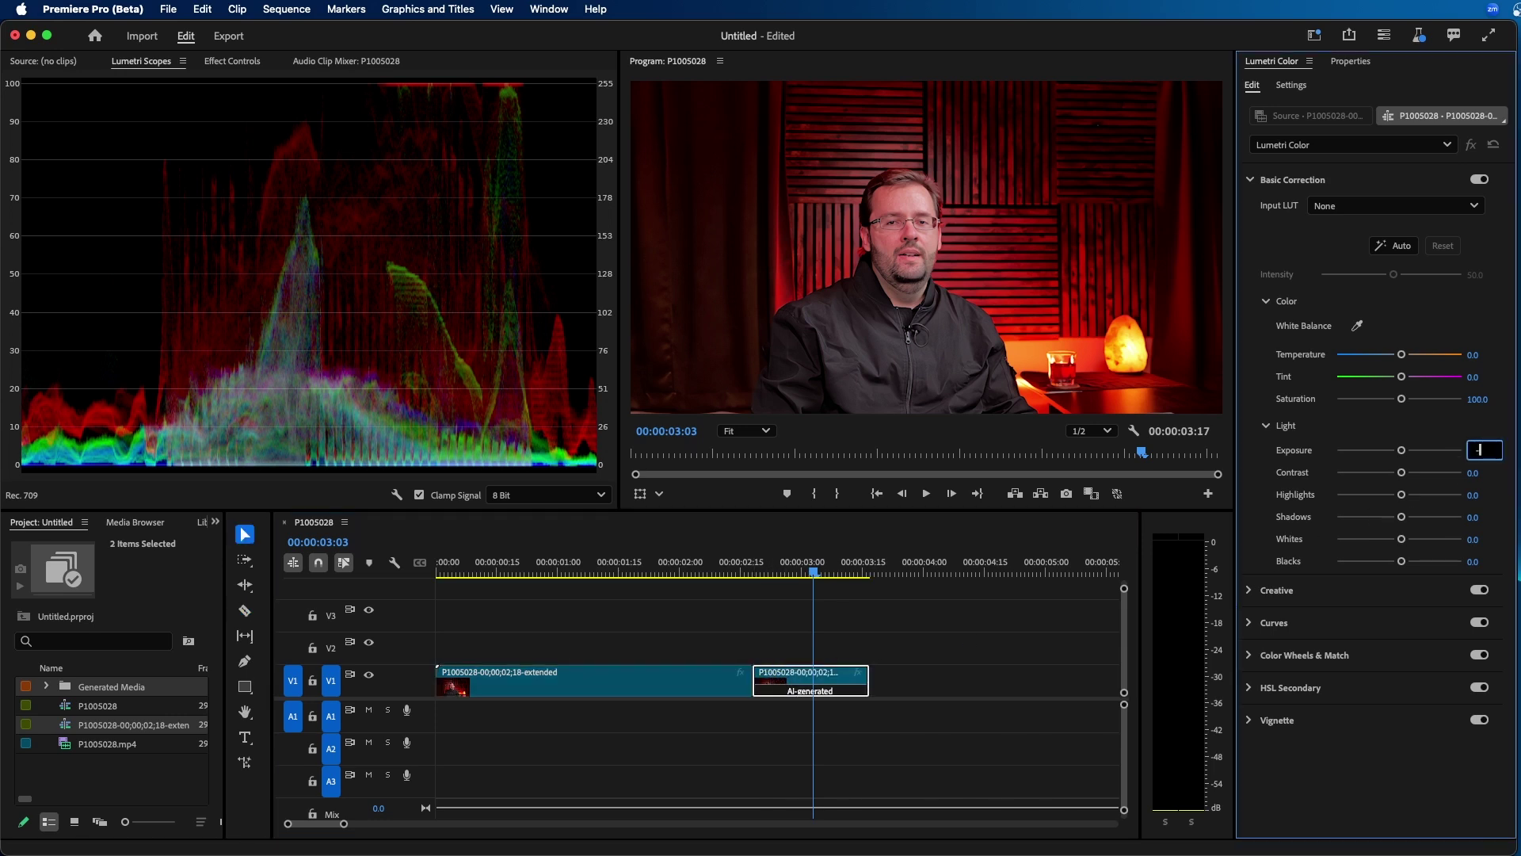
key(Escape)
click(912, 612)
key(space)
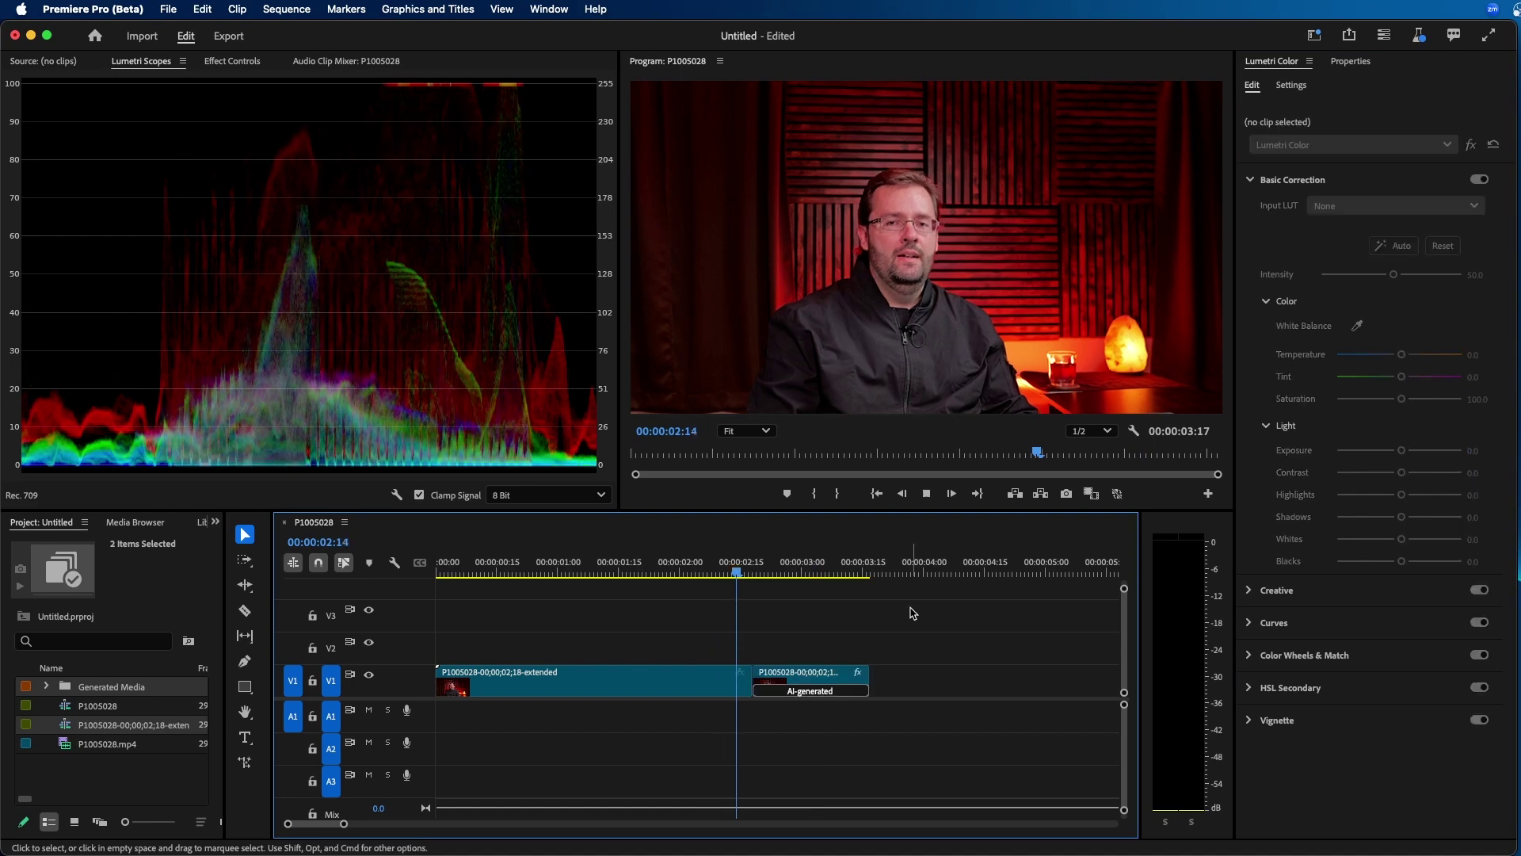
click(716, 565)
key(space)
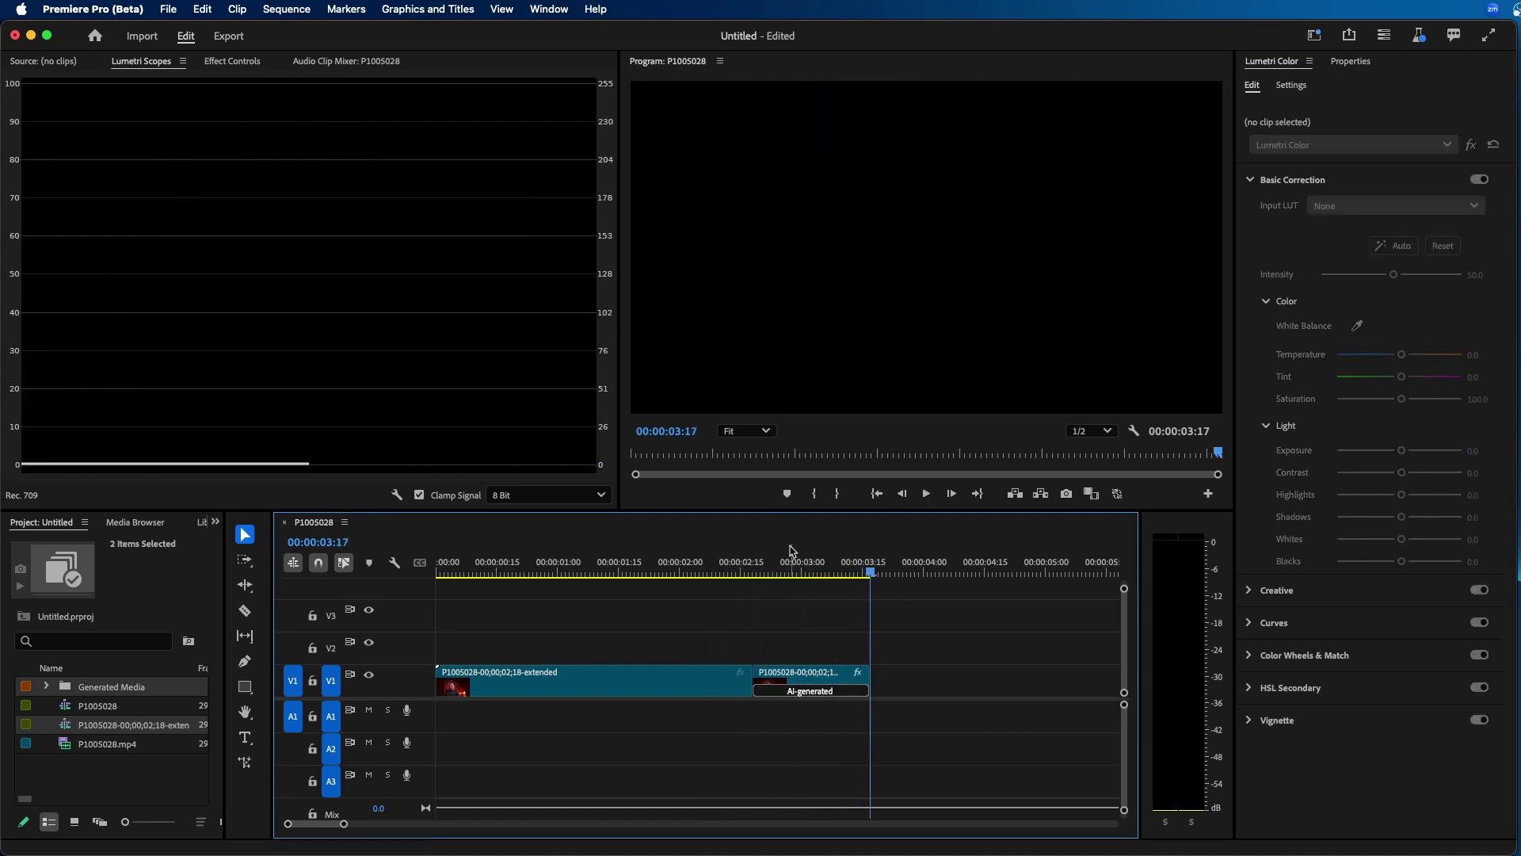
click(793, 555)
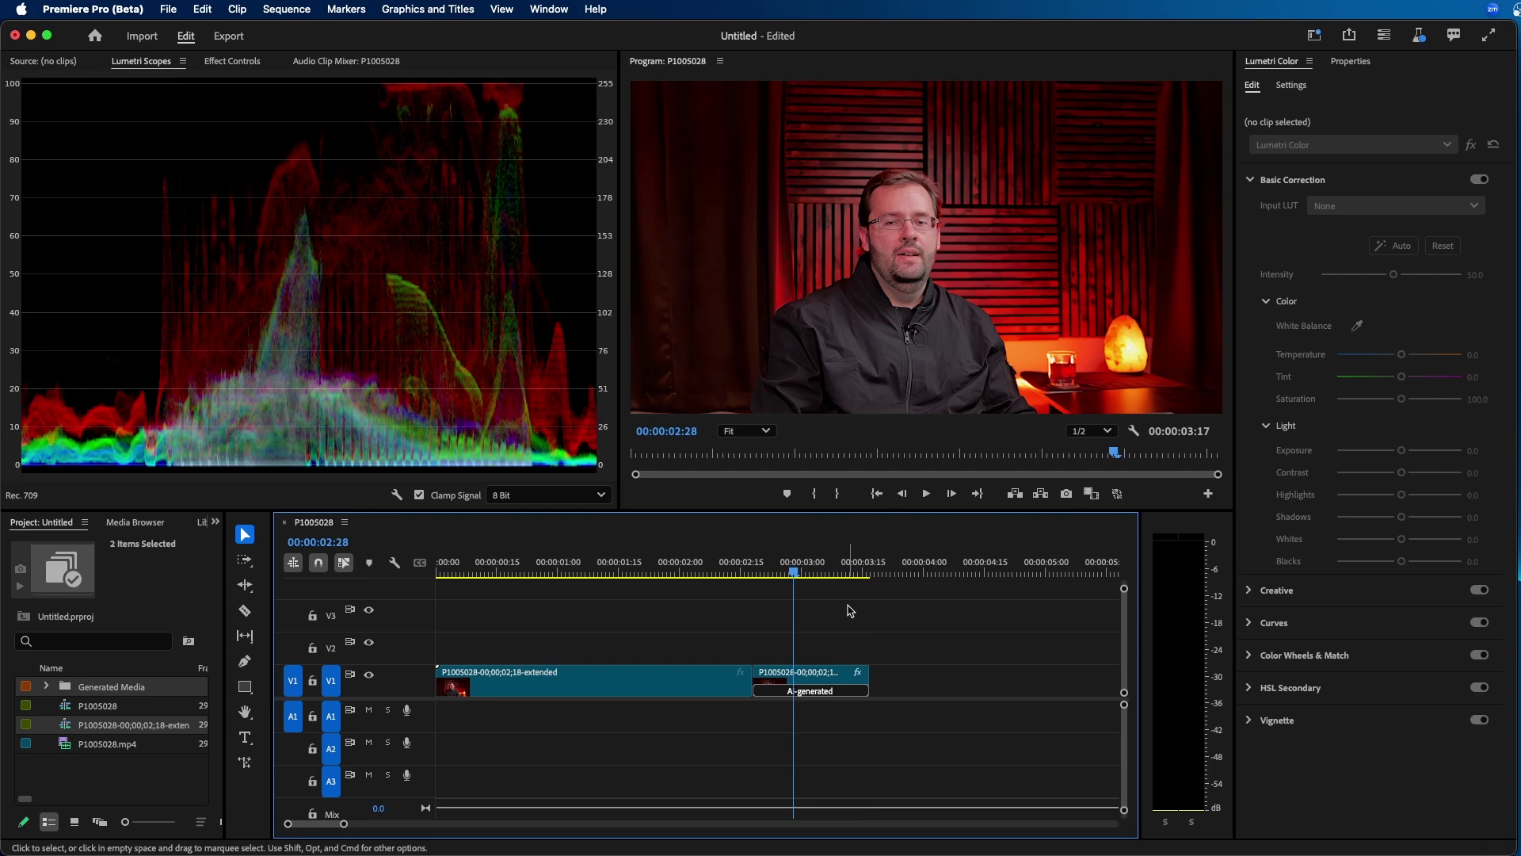